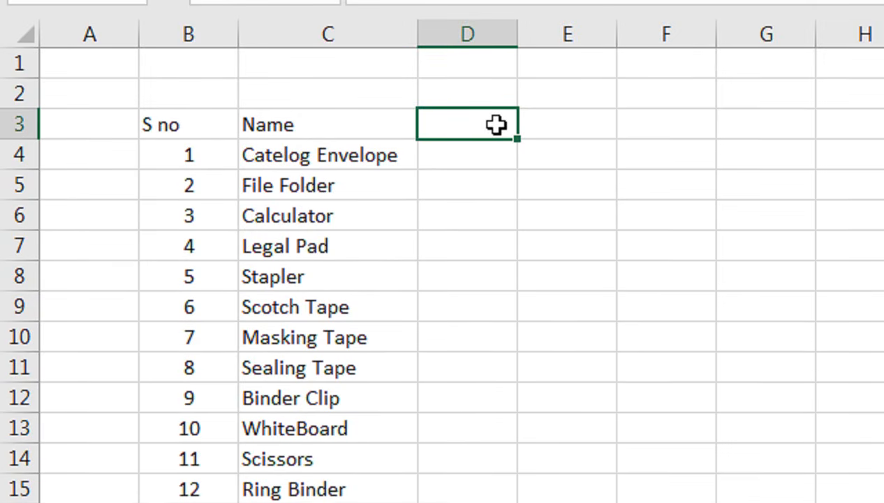
- Enter the column header "Opening Stock" in cell D3, beside the Name header
{"action": "type", "text": "Opening"}
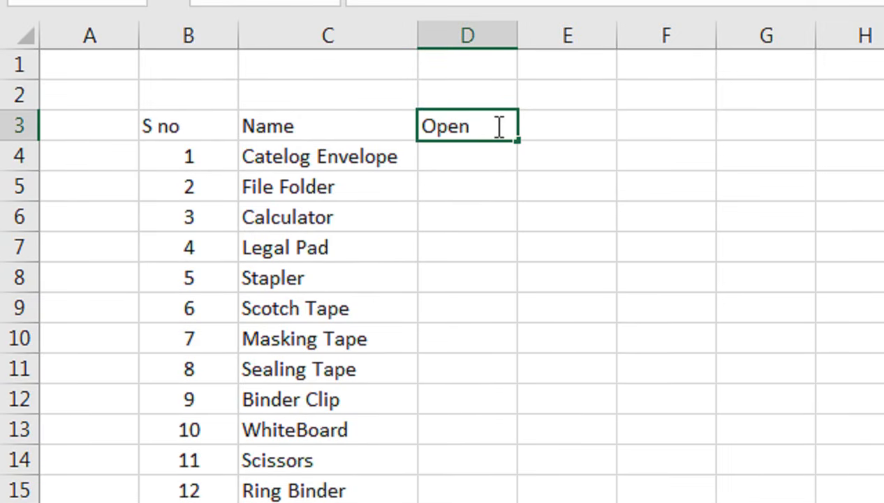
{"action": "type", "text": " Stock"}
{"action": "key", "text": "Return"}
{"action": "left_click", "coordinate": [496, 126]}
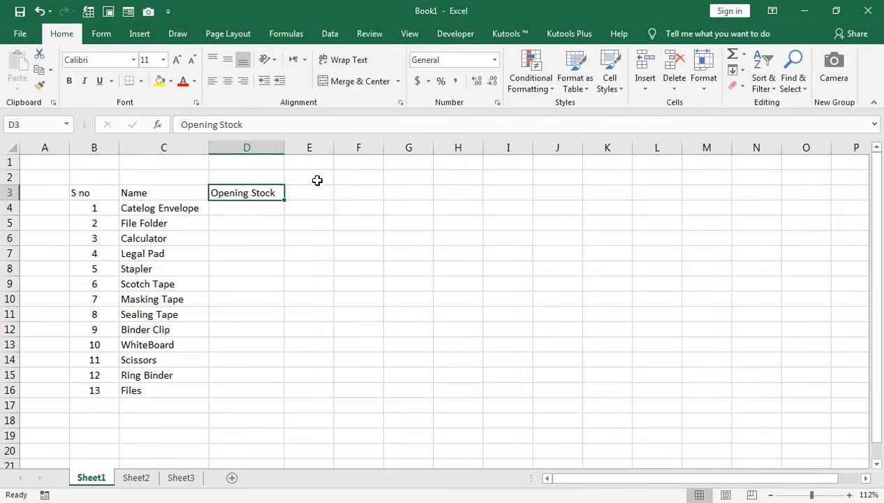
- Enter 1 in cell E3 as the header after Opening Stock
{"action": "left_click", "coordinate": [320, 194]}
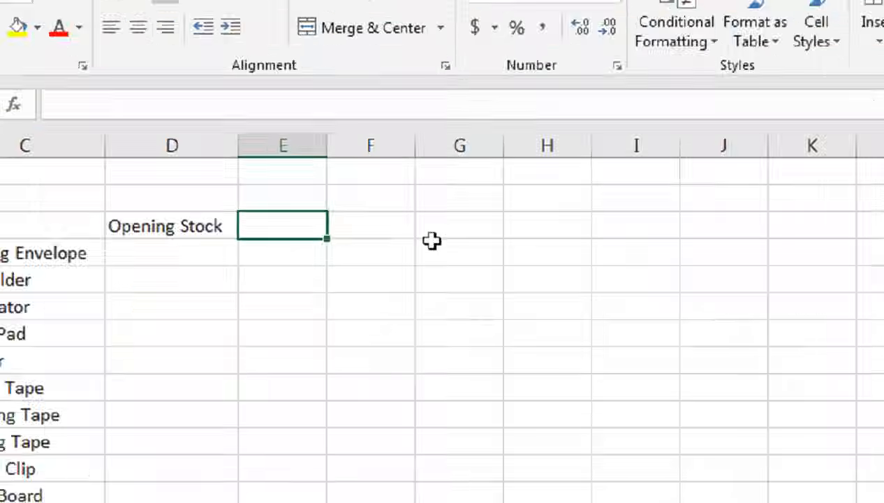
{"action": "type", "text": "1"}
{"action": "left_click", "coordinate": [423, 259]}
{"action": "left_click", "coordinate": [251, 228]}
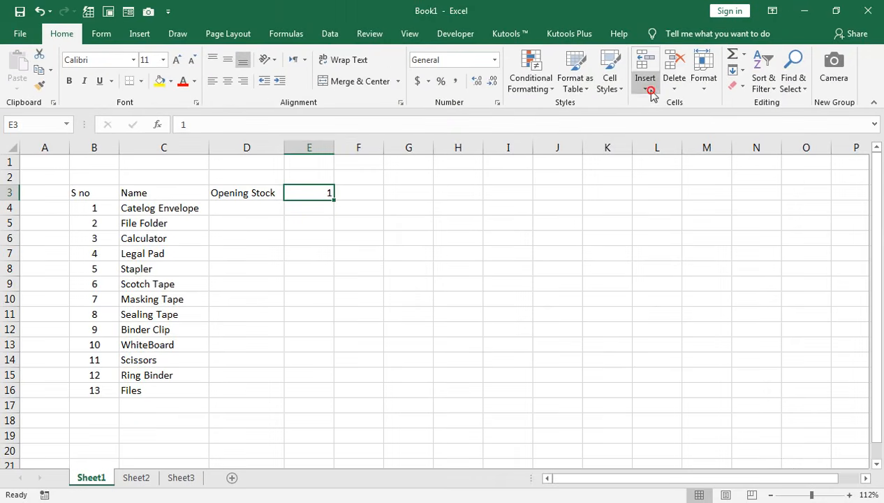
{"action": "left_click", "coordinate": [651, 91]}
{"action": "left_click", "coordinate": [322, 192]}
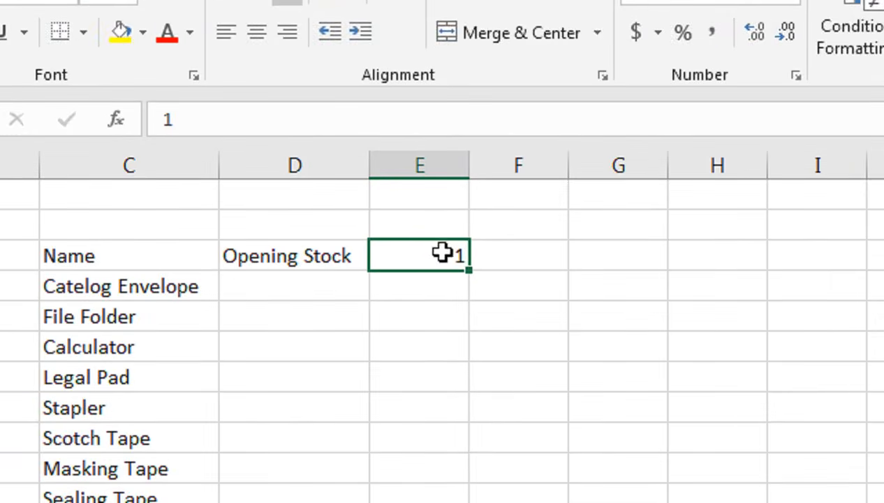
- Change the entry in cell E3 to the date 1-Feb-21
{"action": "double_click", "coordinate": [445, 251]}
{"action": "type", "text": "-jan"}
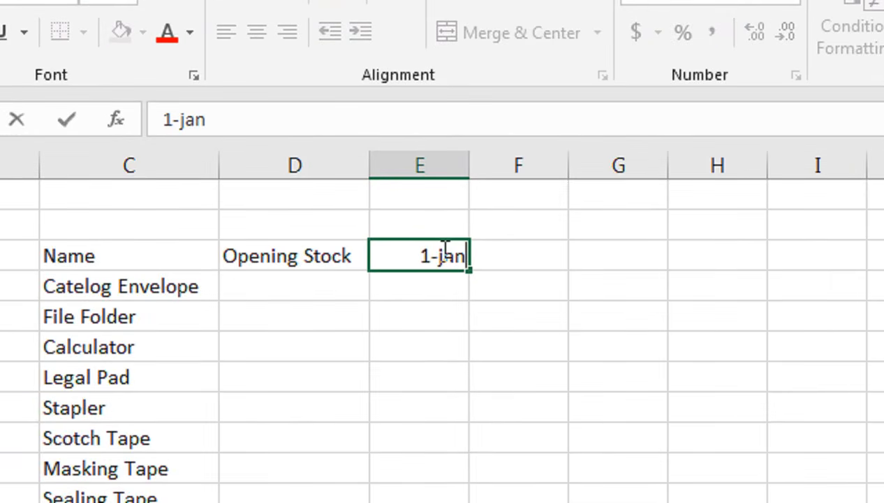
{"action": "type", "text": "-202"}
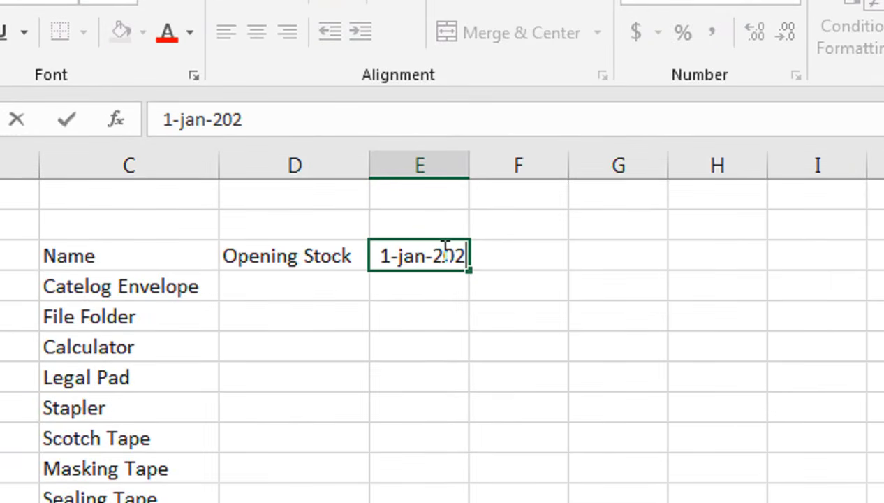
{"action": "key", "text": "BackSpace"}
{"action": "key", "text": "BackSpace"}
{"action": "key", "text": "BackSpace"}
{"action": "key", "text": "BackSpace"}
{"action": "key", "text": "BackSpace"}
{"action": "key", "text": "BackSpace"}
{"action": "key", "text": "BackSpace"}
{"action": "type", "text": "F"}
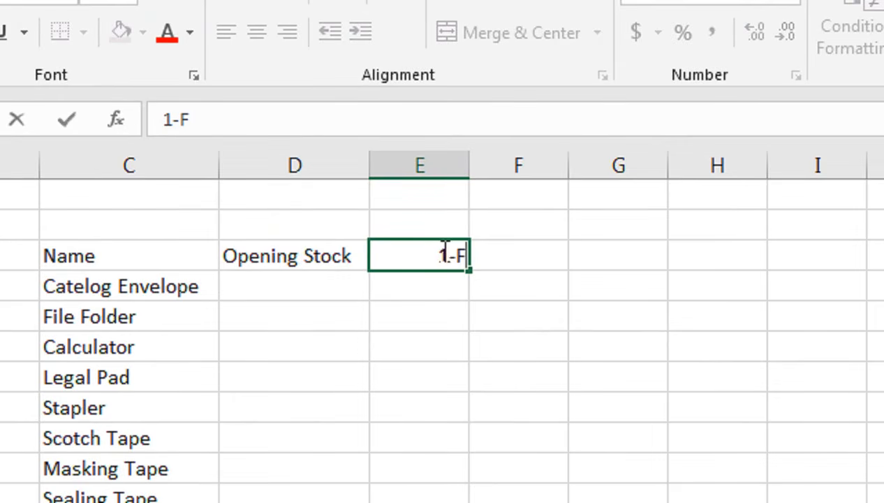
{"action": "type", "text": "eb-21"}
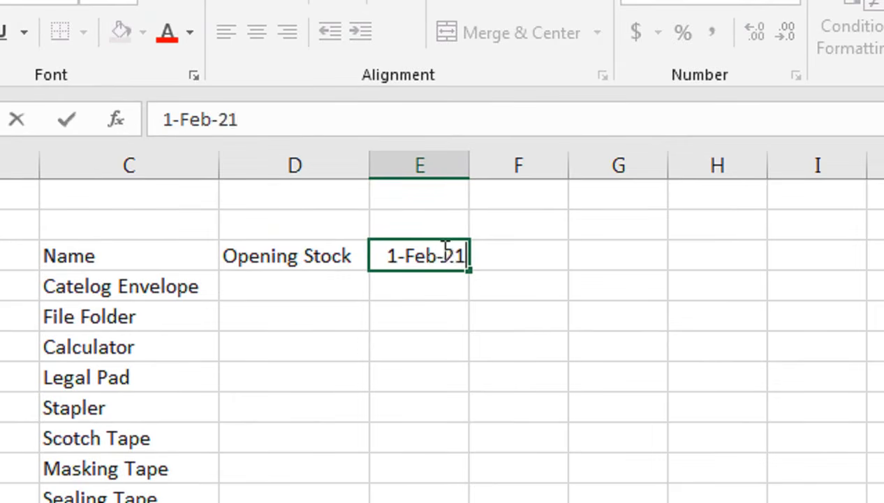
{"action": "key", "text": "Return"}
- Calculate the month's last day in E2 with =EOMONTH(E3,0) and format the result as a date
{"action": "left_click", "coordinate": [438, 218]}
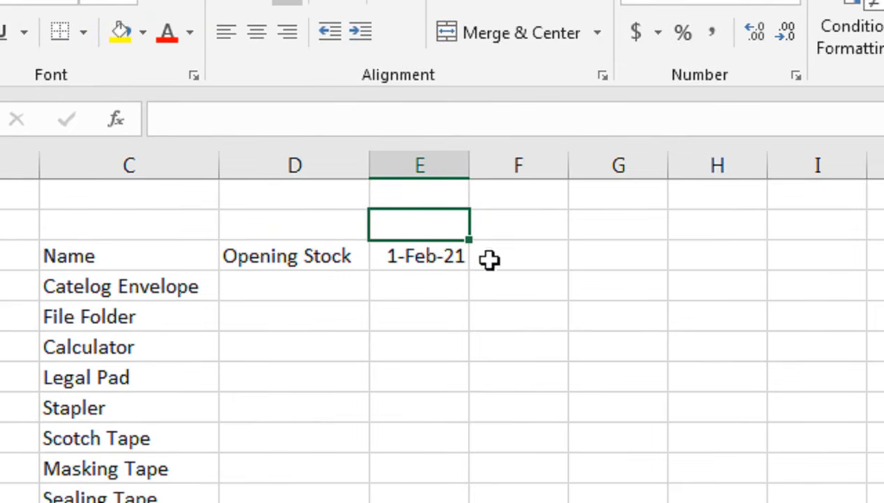
{"action": "type", "text": "="}
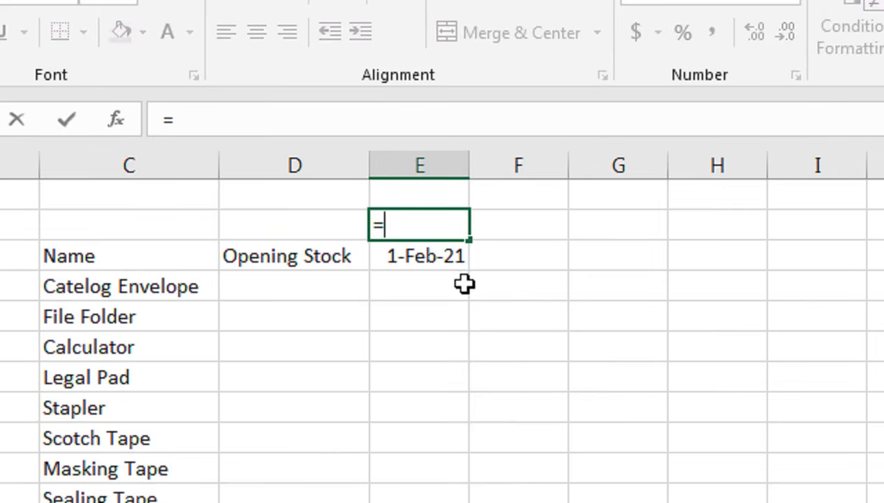
{"action": "type", "text": "Eo"}
{"action": "key", "text": "Tab"}
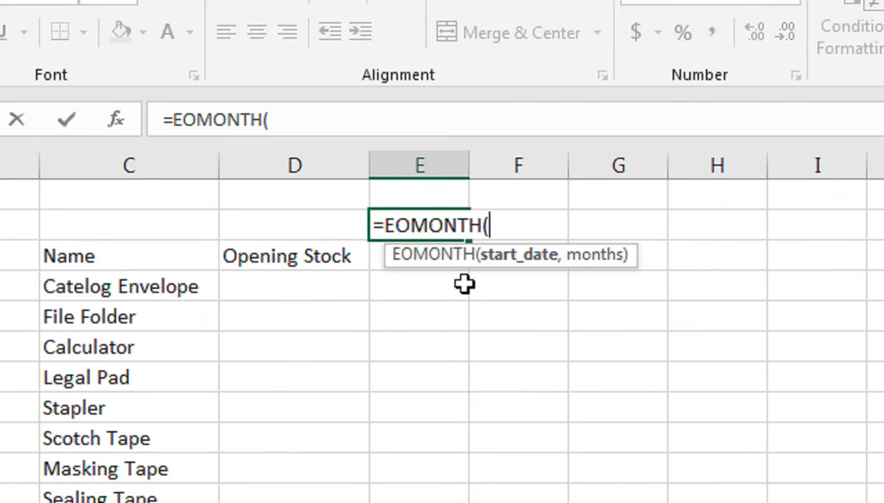
{"action": "key", "text": "Down"}
{"action": "type", "text": ",0"}
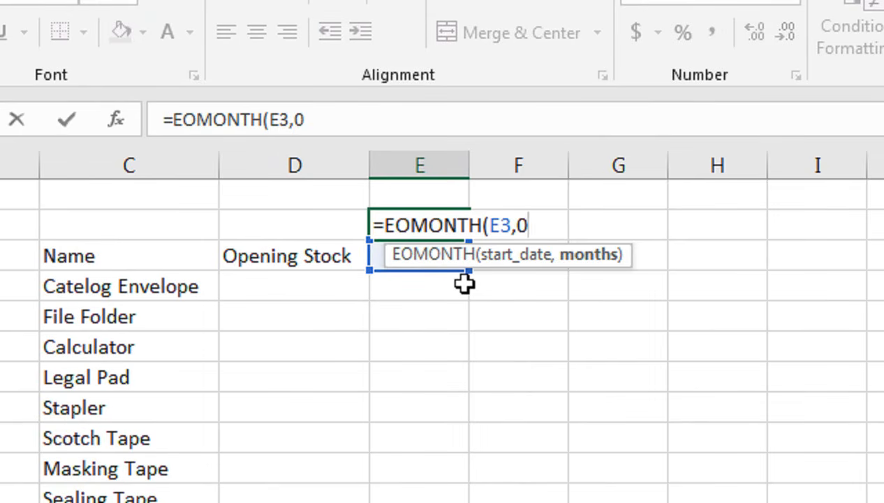
{"action": "type", "text": ")"}
{"action": "key", "text": "Return"}
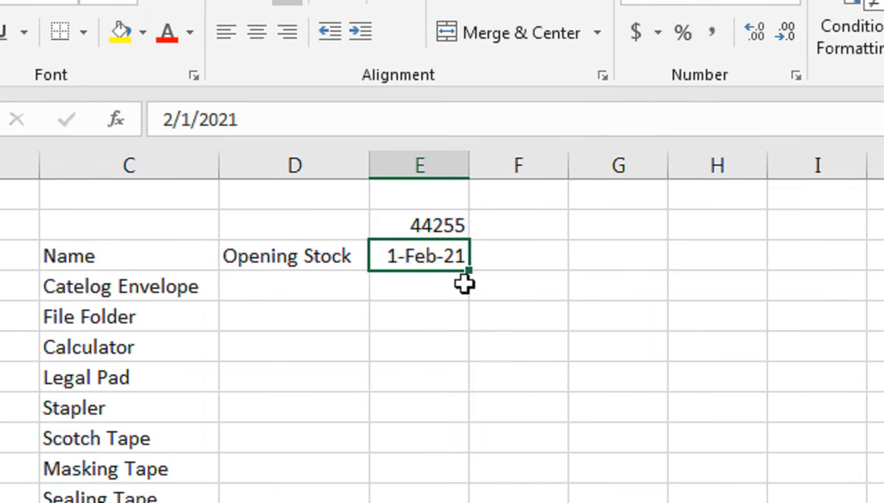
{"action": "left_click", "coordinate": [449, 233]}
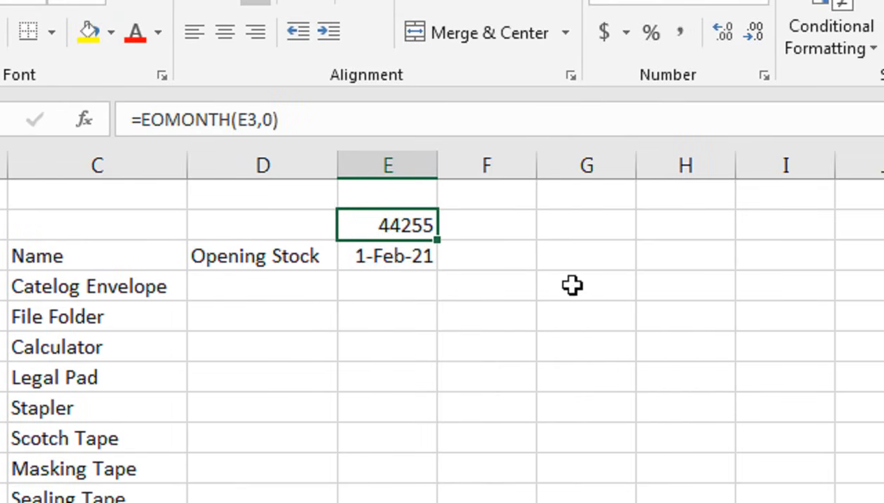
{"action": "key", "text": "ctrl+shift+3"}
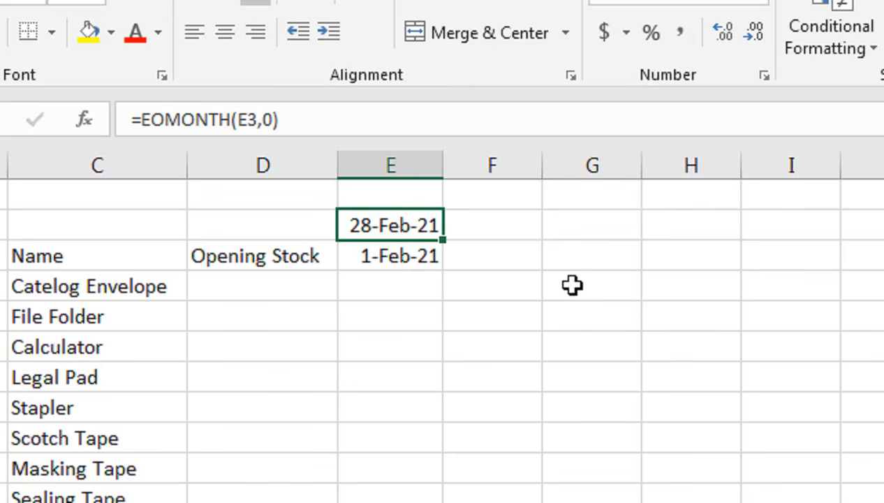
- Change the month of the date in E3 to 3 (March) and check the month-end formula in E2
{"action": "double_click", "coordinate": [386, 253]}
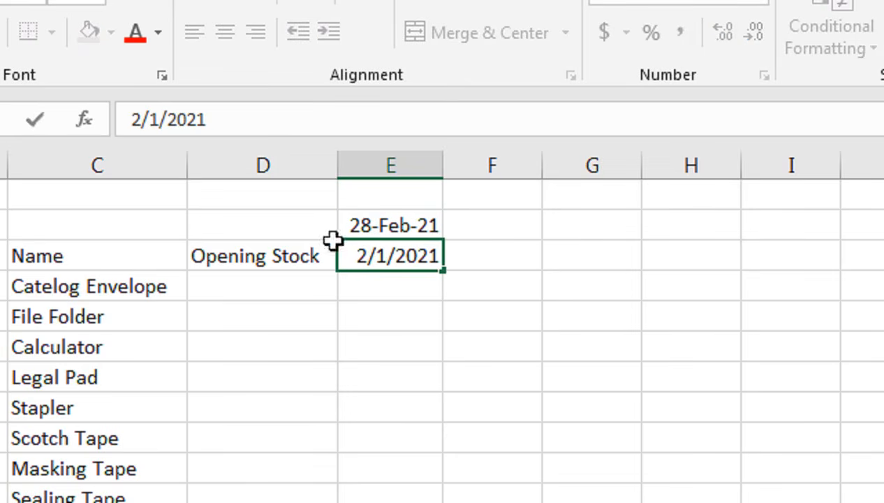
{"action": "double_click", "coordinate": [359, 253]}
{"action": "type", "text": "3"}
{"action": "key", "text": "Return"}
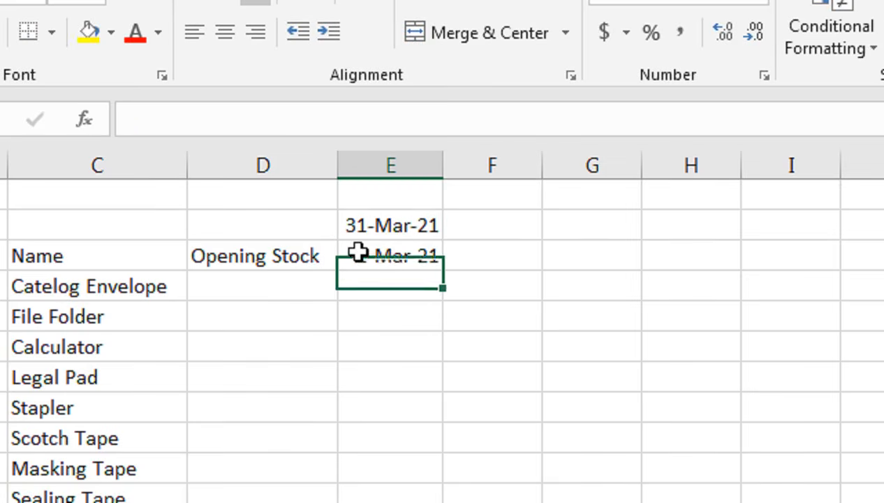
{"action": "left_click", "coordinate": [400, 225]}
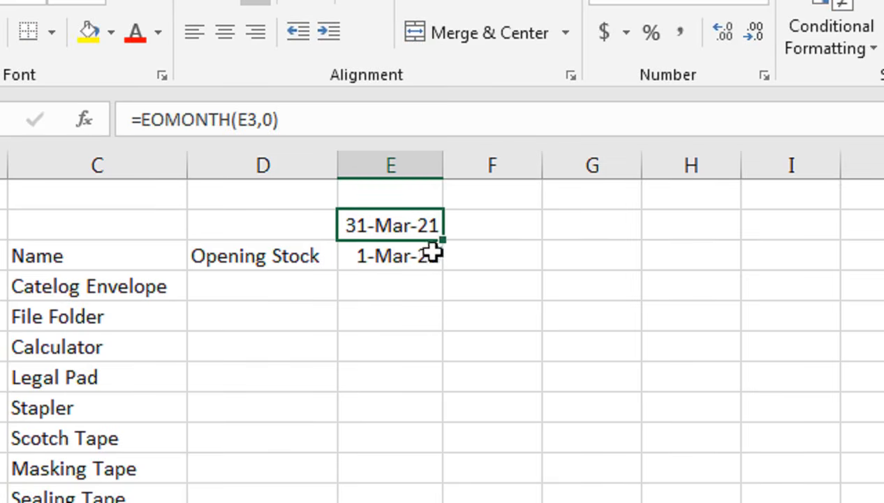
- Try to fill consecutive dates from E3 across to I3, and undo the fill
{"action": "left_click", "coordinate": [424, 259]}
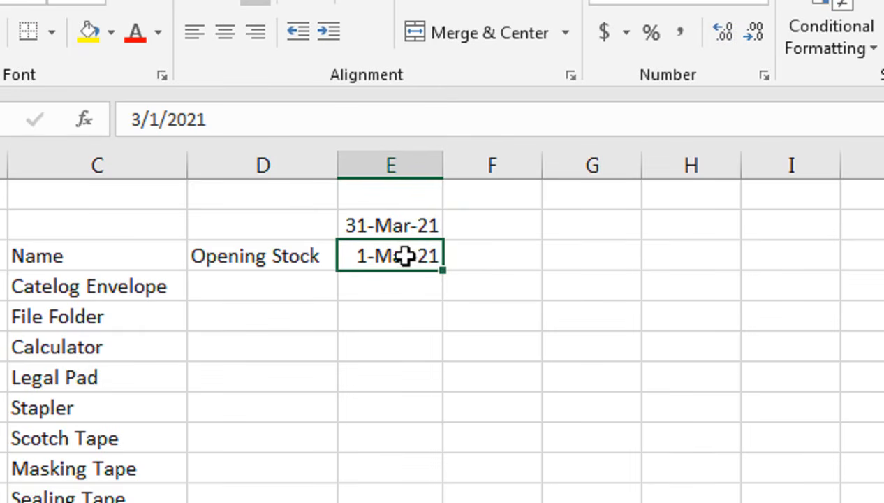
{"action": "left_click_drag", "start_coordinate": [444, 271], "coordinate": [811, 271]}
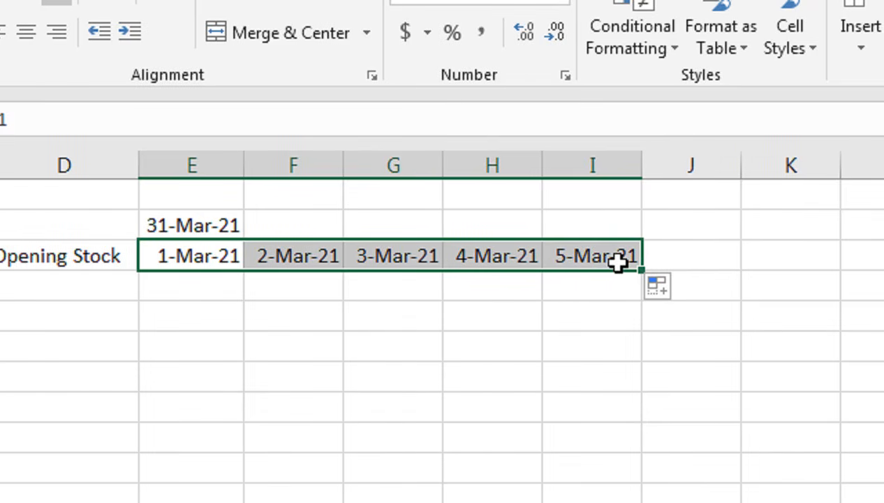
{"action": "key", "text": "ctrl+z"}
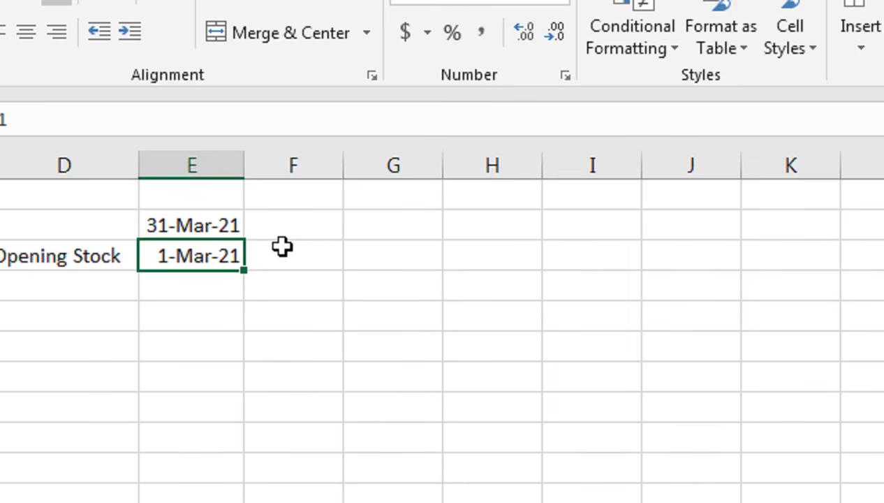
- Clear the date in E3 and the formula in E2, resetting both cells to the General number format
{"action": "key", "text": "Delete"}
{"action": "left_click_drag", "start_coordinate": [167, 223], "coordinate": [179, 249]}
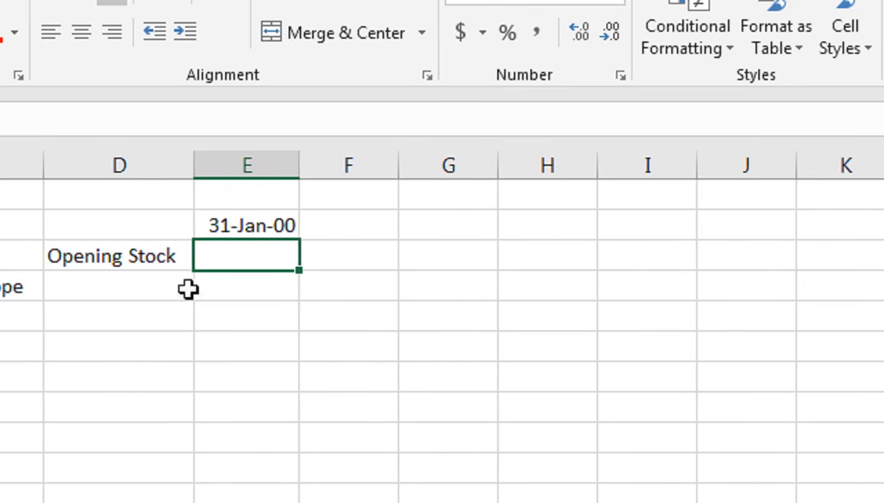
{"action": "left_click_drag", "start_coordinate": [248, 248], "coordinate": [248, 249]}
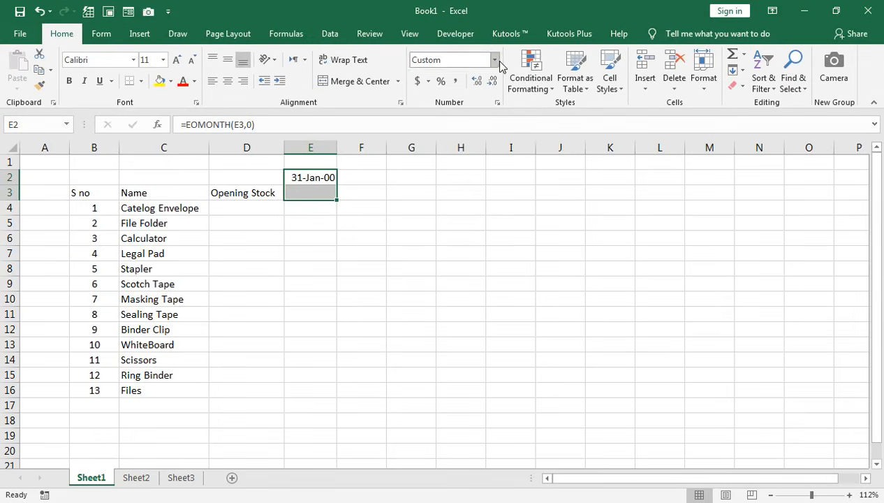
{"action": "left_click", "coordinate": [495, 59]}
{"action": "left_click", "coordinate": [482, 81]}
{"action": "left_click", "coordinate": [327, 193]}
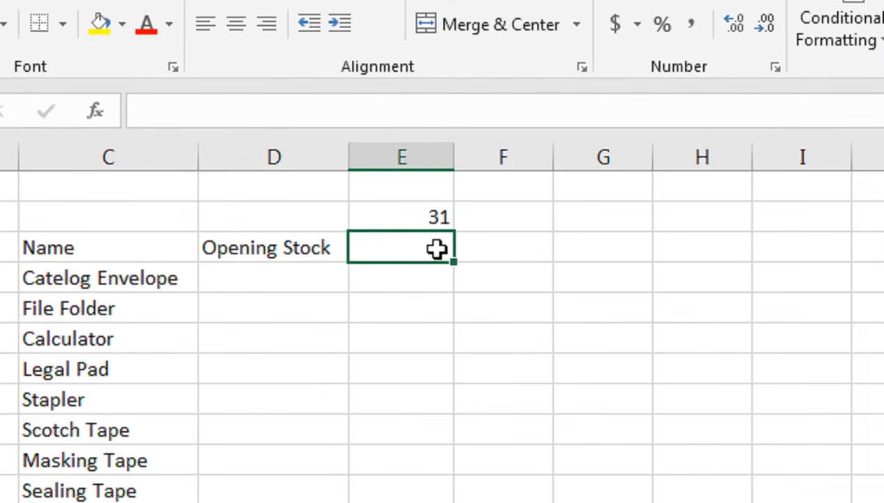
{"action": "key", "text": "Up"}
{"action": "key", "text": "Delete"}
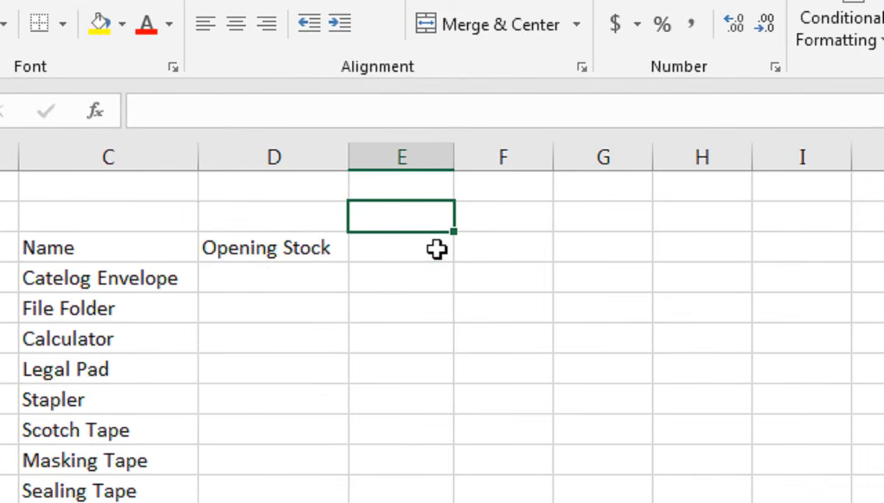
- Enter 1 in E3 and fill a linear series of day numbers along row 3 with a stop value of 31
{"action": "left_click", "coordinate": [437, 249]}
{"action": "type", "text": "1"}
{"action": "key", "text": "Return"}
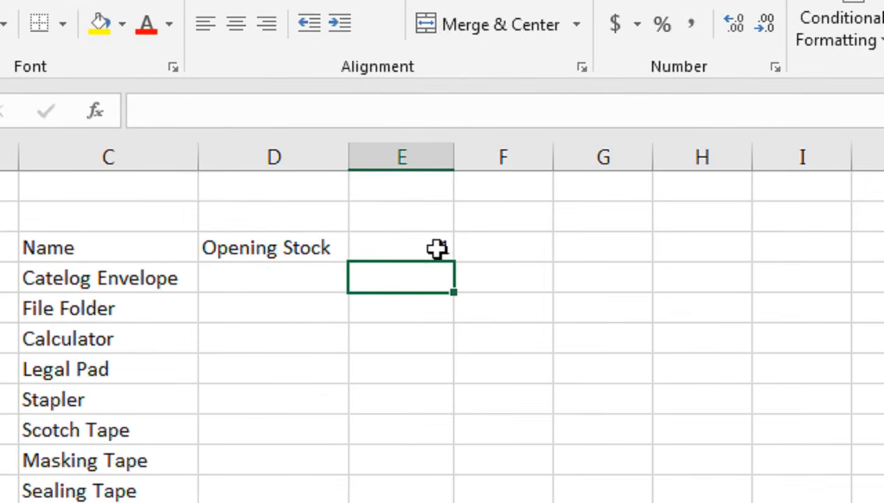
{"action": "left_click", "coordinate": [437, 250]}
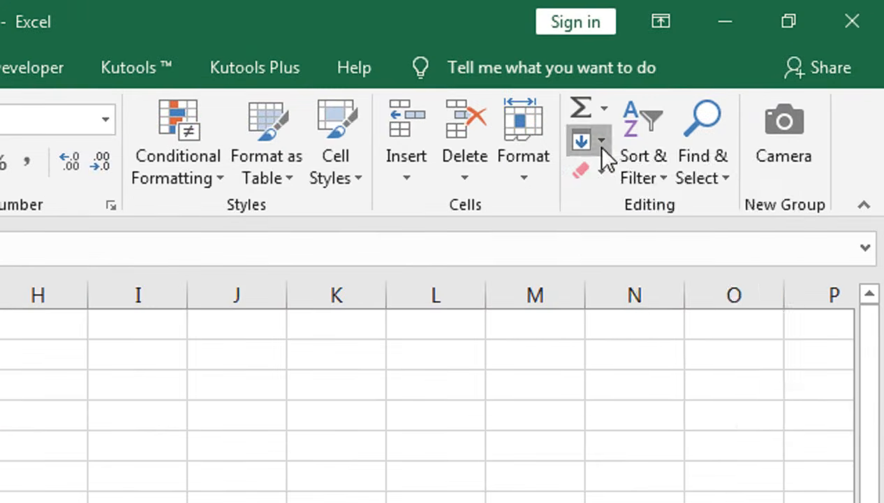
{"action": "left_click", "coordinate": [743, 72]}
{"action": "left_click", "coordinate": [743, 174]}
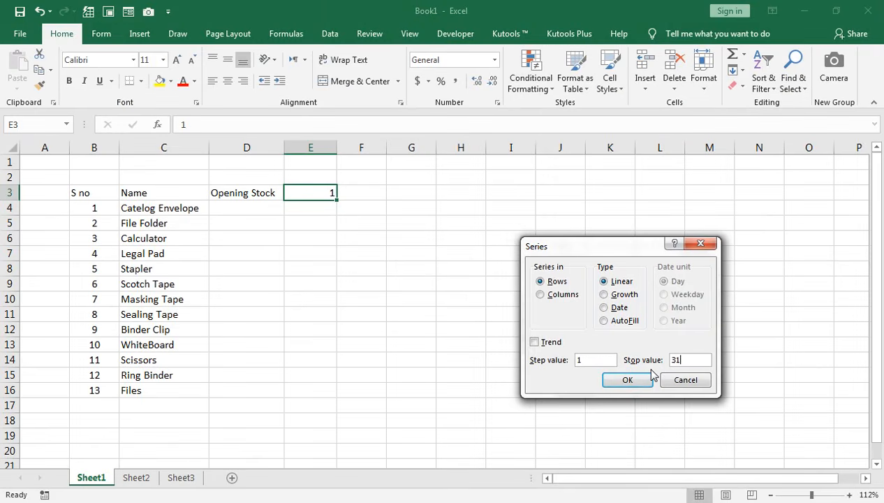
{"action": "type", "text": "31"}
{"action": "left_click", "coordinate": [625, 380]}
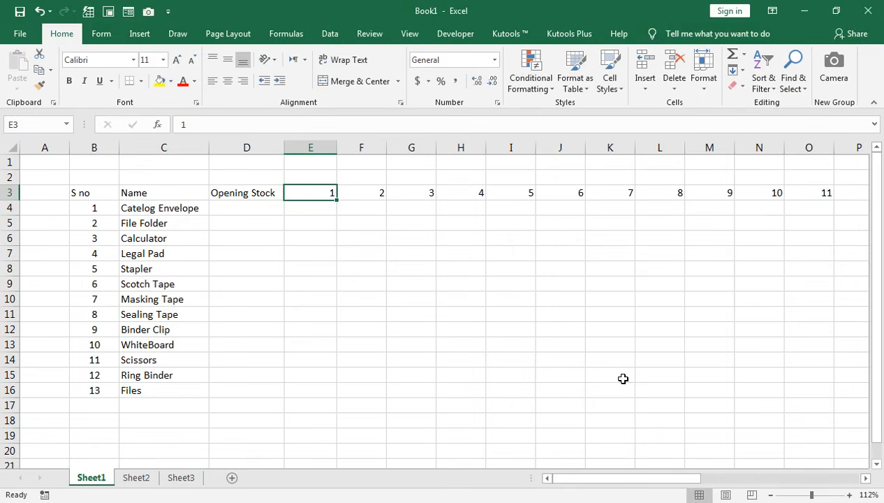
{"action": "key", "text": "ctrl+Right"}
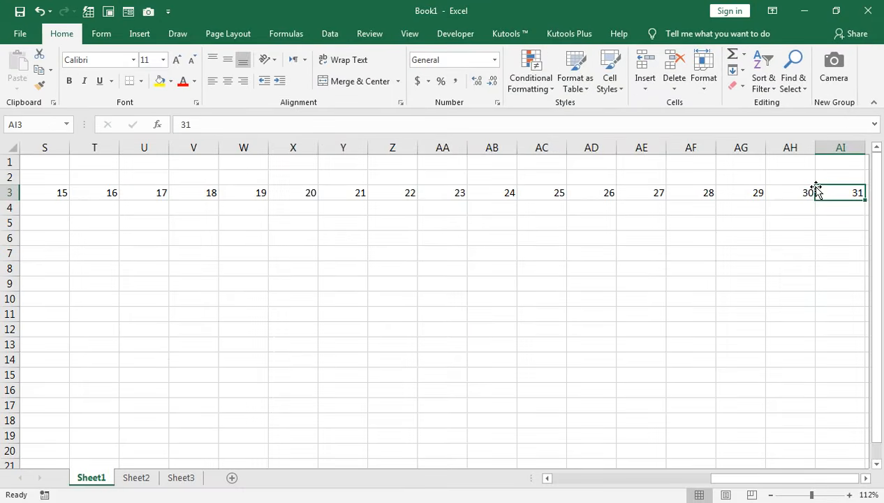
{"action": "key", "text": "ctrl+Left"}
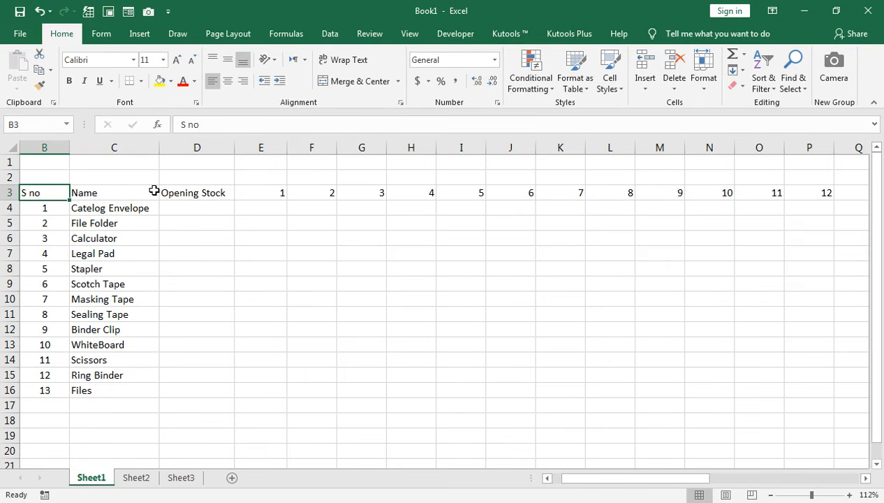
{"action": "left_click", "coordinate": [6, 148]}
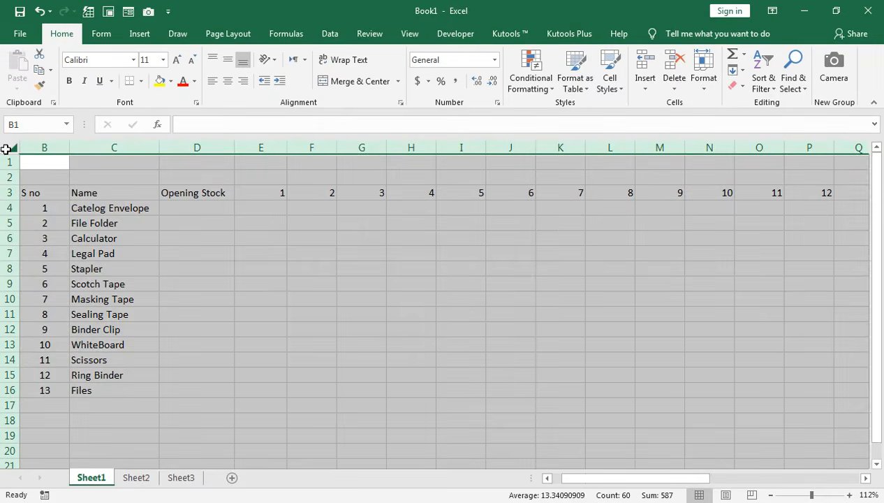
{"action": "left_click", "coordinate": [260, 147]}
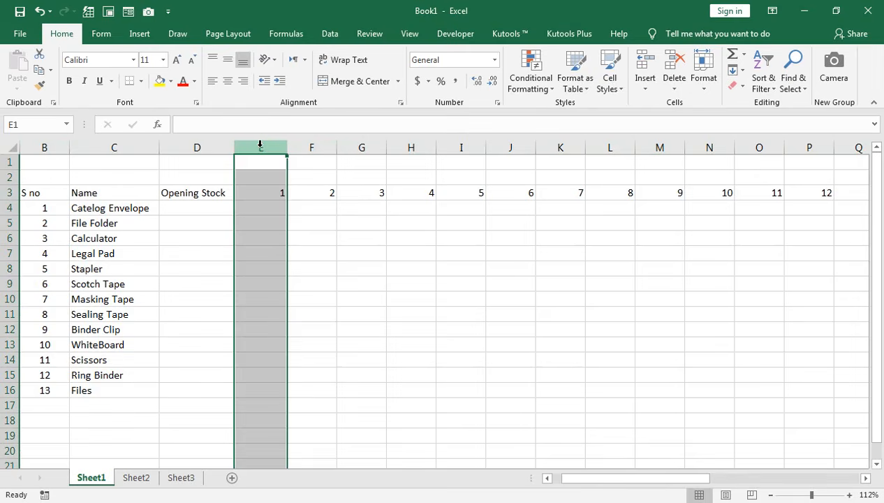
{"action": "key", "text": "ctrl+shift+Right"}
{"action": "key", "text": "ctrl+shift+Left"}
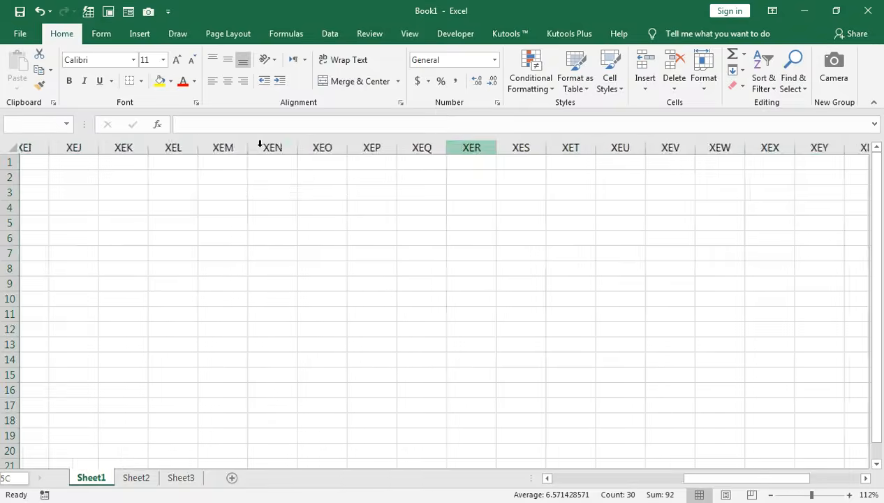
{"action": "key", "text": "Right"}
{"action": "key", "text": "Left"}
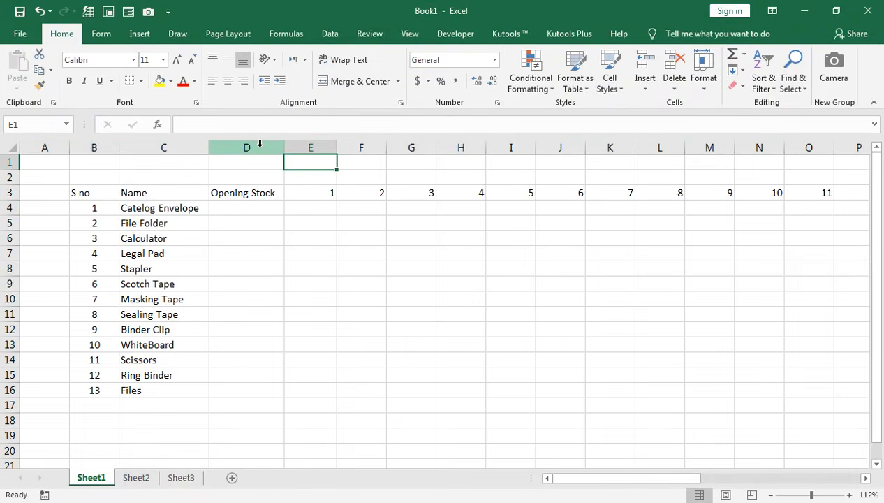
- Narrow the day columns E to AI to one equal width, and size column B slightly wider than its S no entries
{"action": "left_click", "coordinate": [299, 147]}
{"action": "mouse_move", "coordinate": [311, 142]}
{"action": "left_mouse_down"}
{"action": "mouse_move", "coordinate": [882, 142]}
{"action": "mouse_move", "coordinate": [805, 157]}
{"action": "left_mouse_up"}
{"action": "left_click_drag", "start_coordinate": [738, 479], "coordinate": [547, 480]}
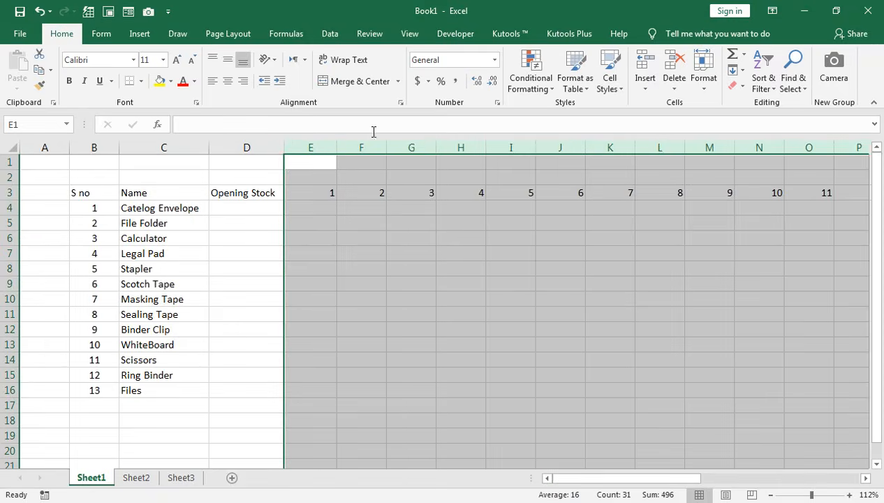
{"action": "left_click_drag", "start_coordinate": [385, 149], "coordinate": [366, 153]}
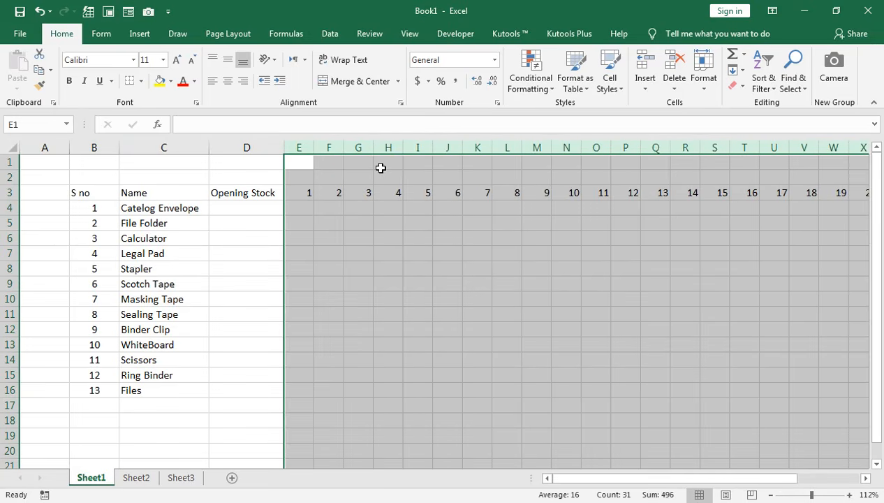
{"action": "left_click_drag", "start_coordinate": [373, 147], "coordinate": [366, 148]}
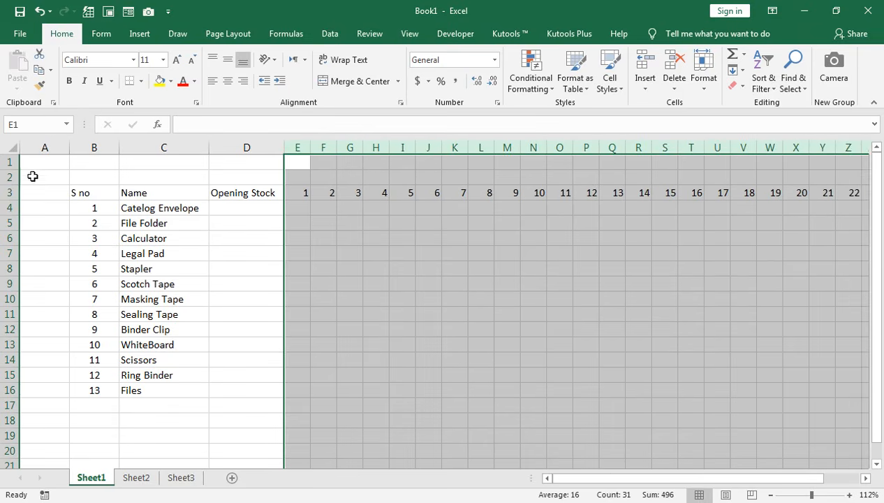
{"action": "double_click", "coordinate": [118, 148]}
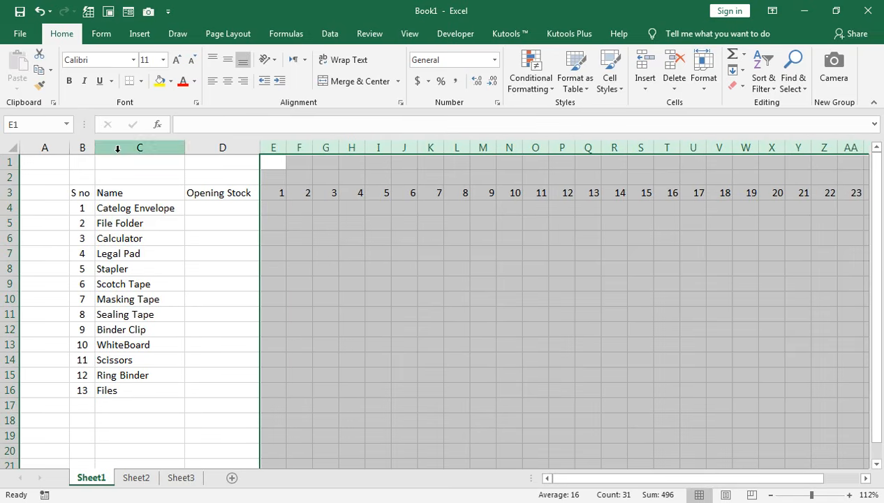
{"action": "left_click_drag", "start_coordinate": [95, 147], "coordinate": [102, 147]}
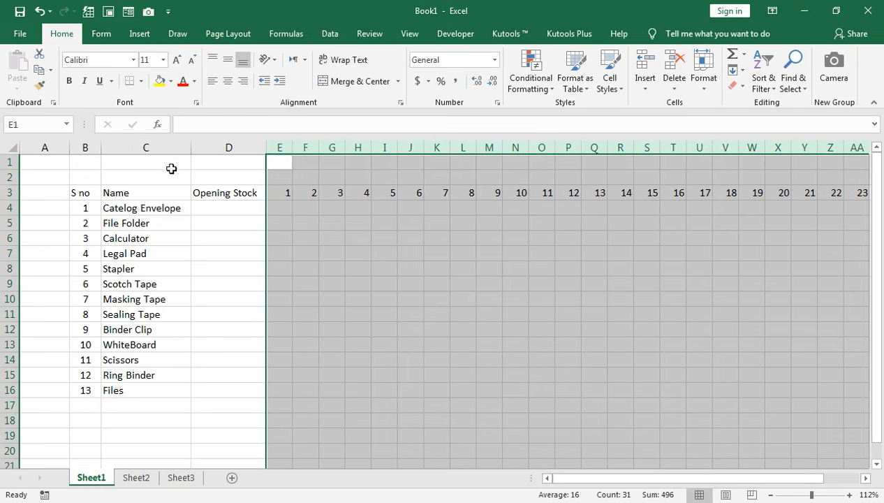
- Center the day numbers 1 to 31 in row 3, from E3 to AI3
{"action": "left_click", "coordinate": [234, 207]}
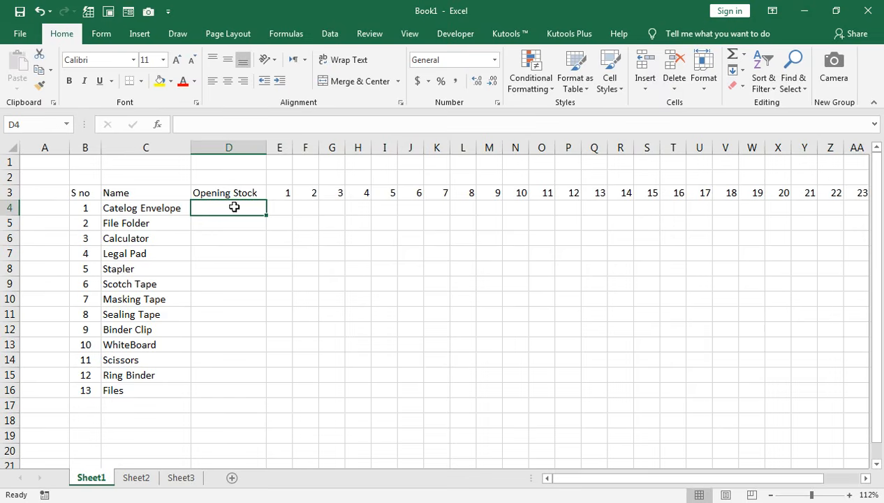
{"action": "key", "text": "Up"}
{"action": "key", "text": "Right"}
{"action": "key", "text": "ctrl+shift+Right"}
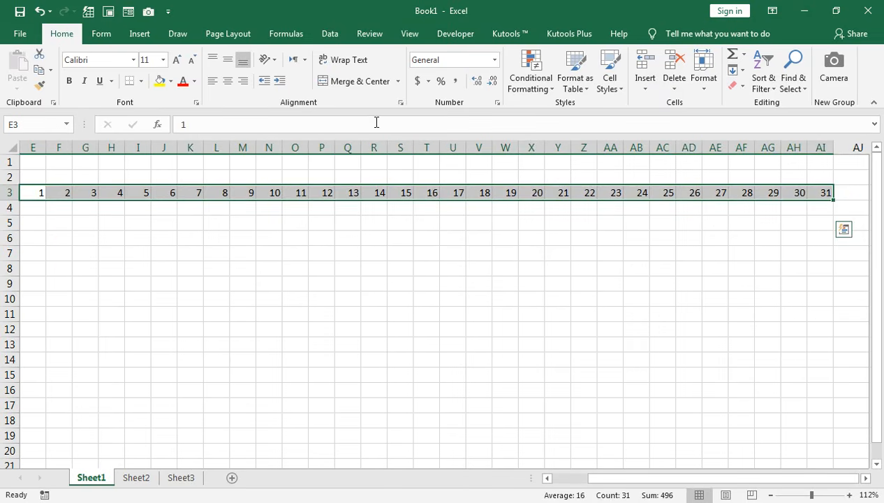
{"action": "left_click", "coordinate": [229, 82]}
- Add the heading Closing Balance in AJ3, directly after day 31, and autofit column AJ to it
{"action": "key", "text": "Right"}
{"action": "key", "text": "Right"}
{"action": "key", "text": "Right"}
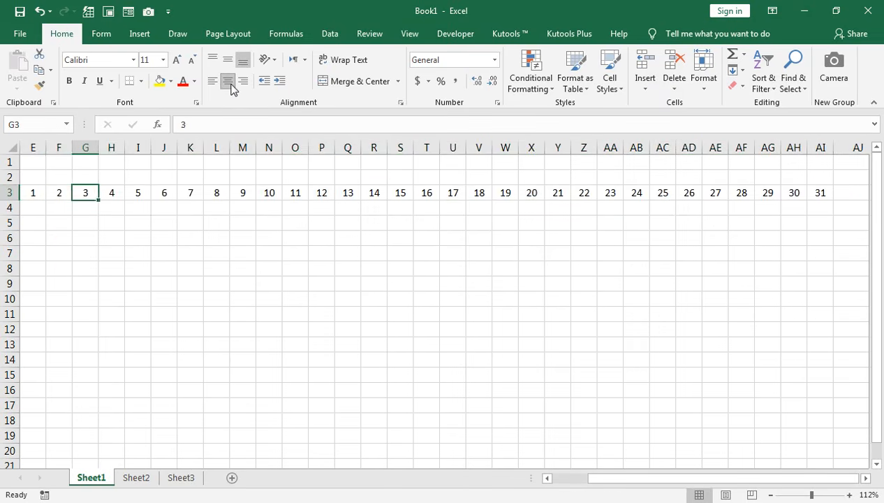
{"action": "key", "text": "ctrl+Right"}
{"action": "key", "text": "Right"}
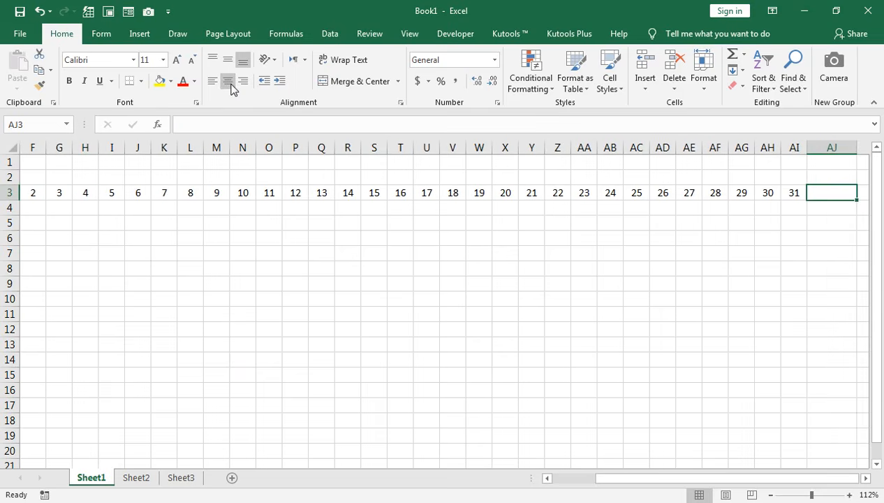
{"action": "type", "text": "Ba"}
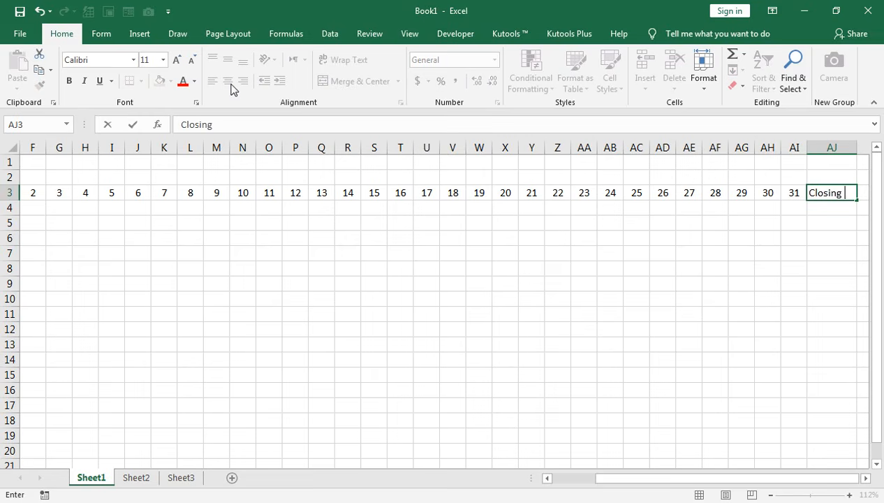
{"action": "type", "text": "alance"}
{"action": "key", "text": "Return"}
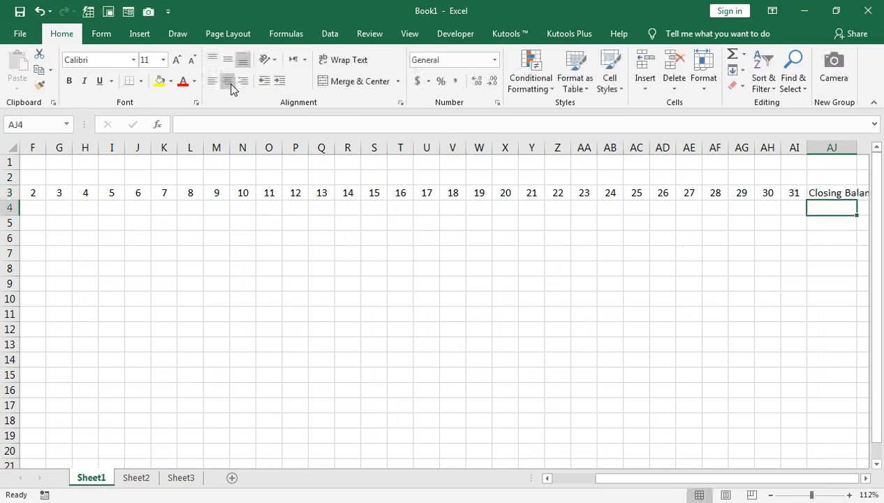
{"action": "double_click", "coordinate": [857, 148]}
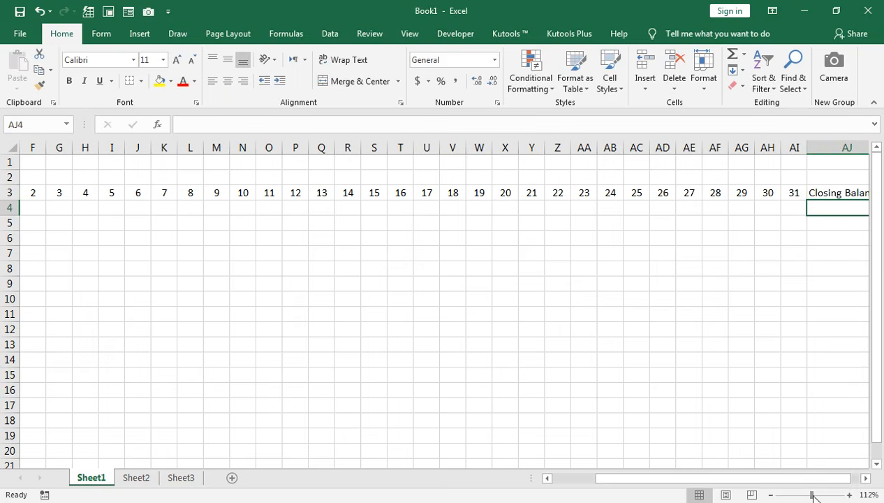
- Enter the opening stock in D4 to D7: Catelog Envelope 200, File Folder 150, Calculator 20 and Legal Pad 50
{"action": "left_click_drag", "start_coordinate": [811, 498], "coordinate": [808, 496]}
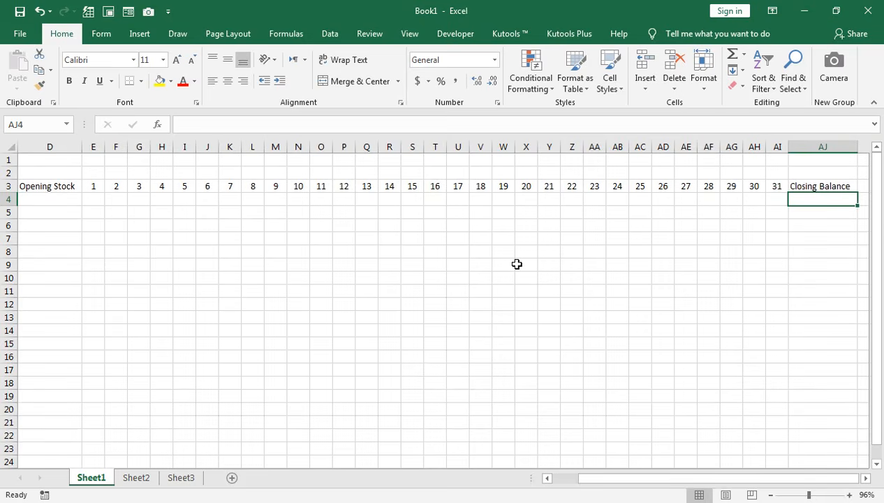
{"action": "key", "text": "ctrl+Left"}
{"action": "key", "text": "Right"}
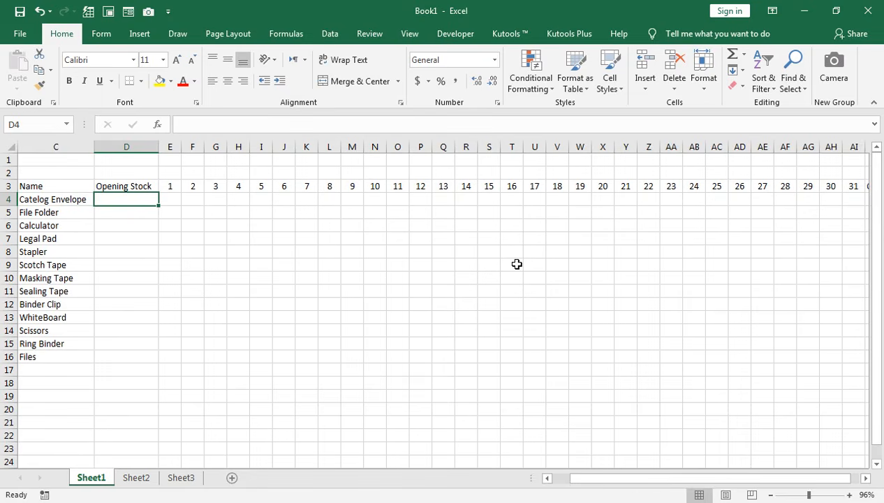
{"action": "key", "text": "Left"}
{"action": "key", "text": "Left"}
{"action": "key", "text": "Left"}
{"action": "key", "text": "Right"}
{"action": "key", "text": "Right"}
{"action": "key", "text": "Right"}
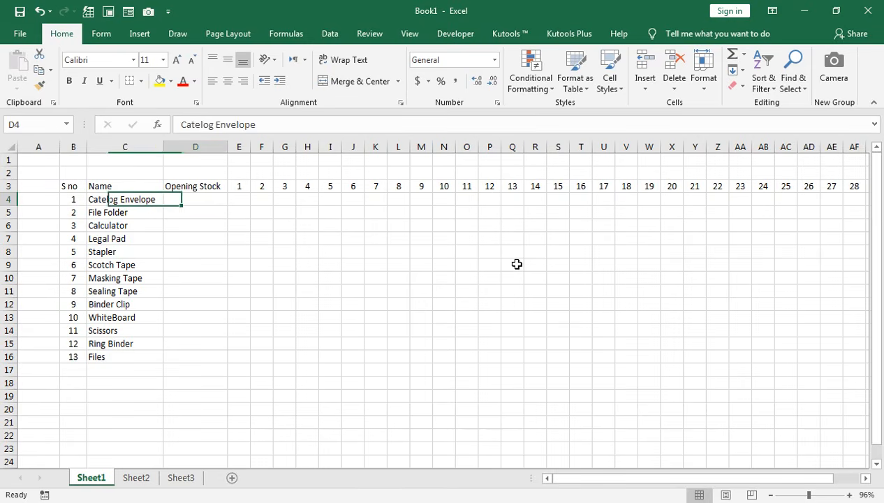
{"action": "type", "text": "200"}
{"action": "key", "text": "Return"}
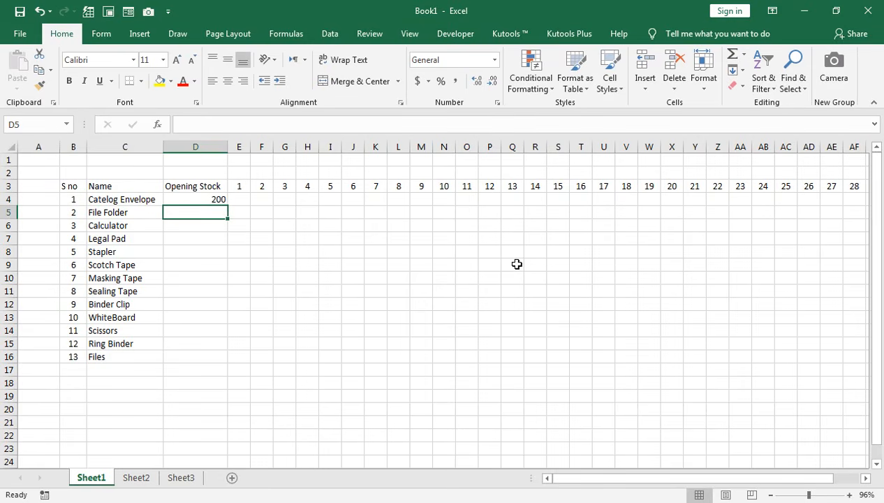
{"action": "type", "text": "150"}
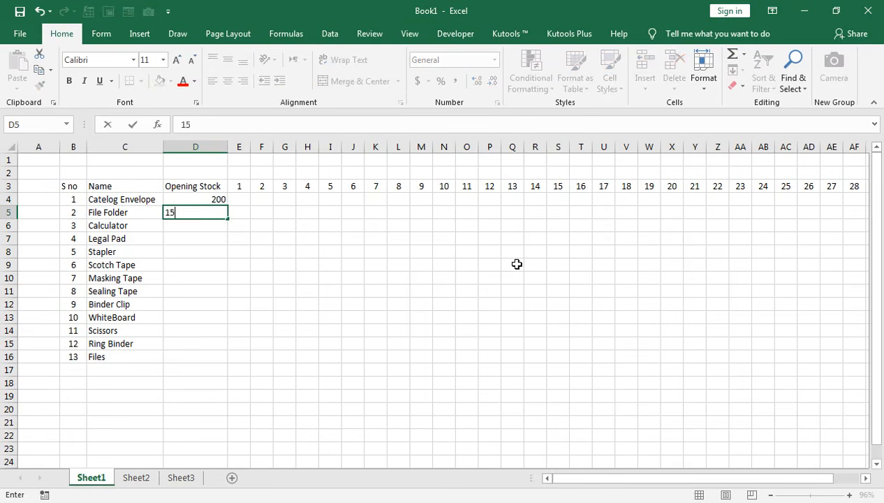
{"action": "key", "text": "Return"}
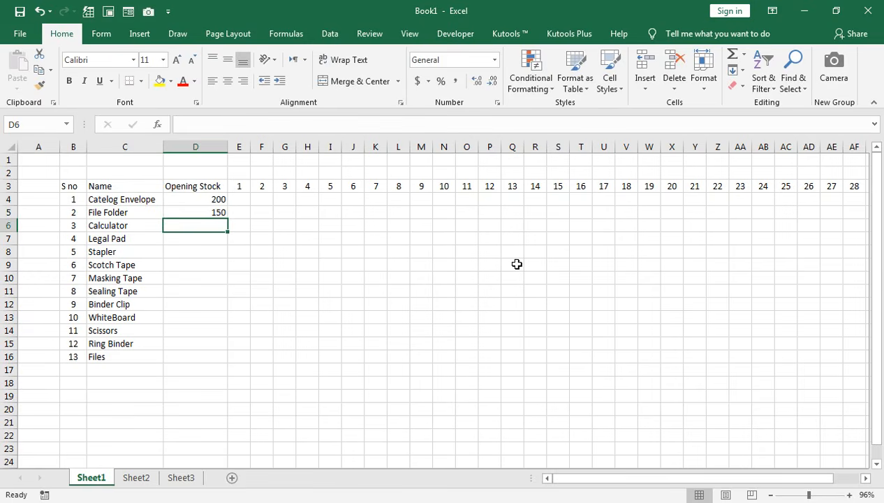
{"action": "type", "text": "20"}
{"action": "key", "text": "Return"}
{"action": "type", "text": "50"}
{"action": "key", "text": "Return"}
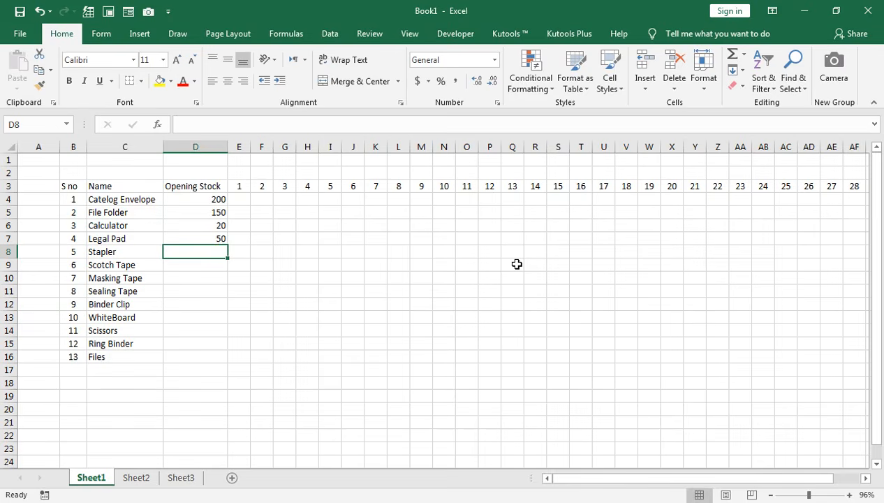
- Enter opening stock of 40 for Stapler and 25 each for Scotch Tape, Masking Tape and Sealing Tape in D8 to D11
{"action": "type", "text": "40"}
{"action": "key", "text": "Return"}
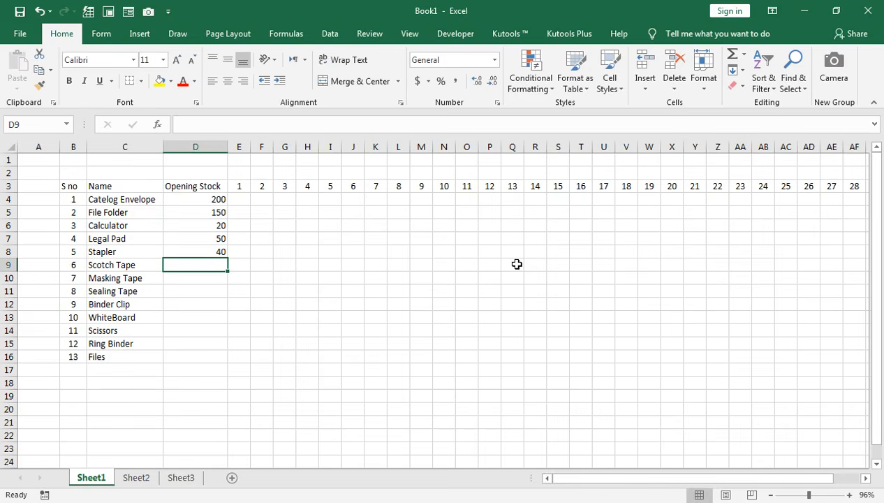
{"action": "type", "text": "25"}
{"action": "key", "text": "Return"}
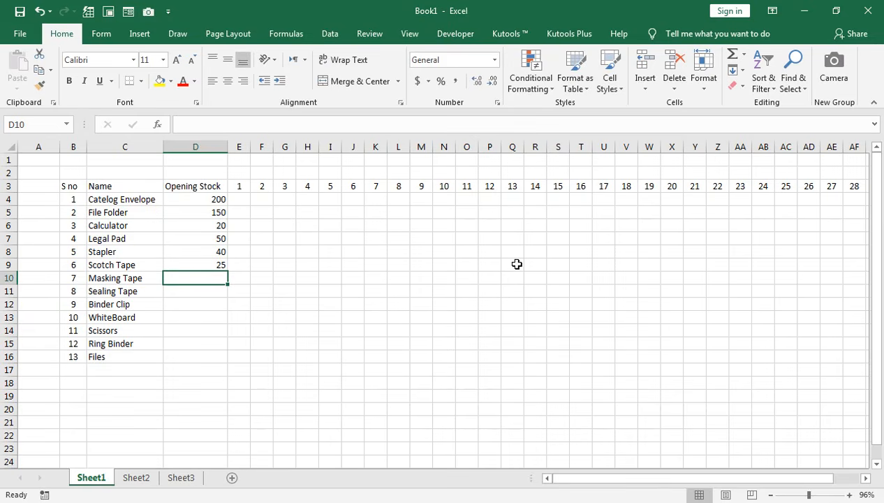
{"action": "type", "text": "25"}
{"action": "key", "text": "Return"}
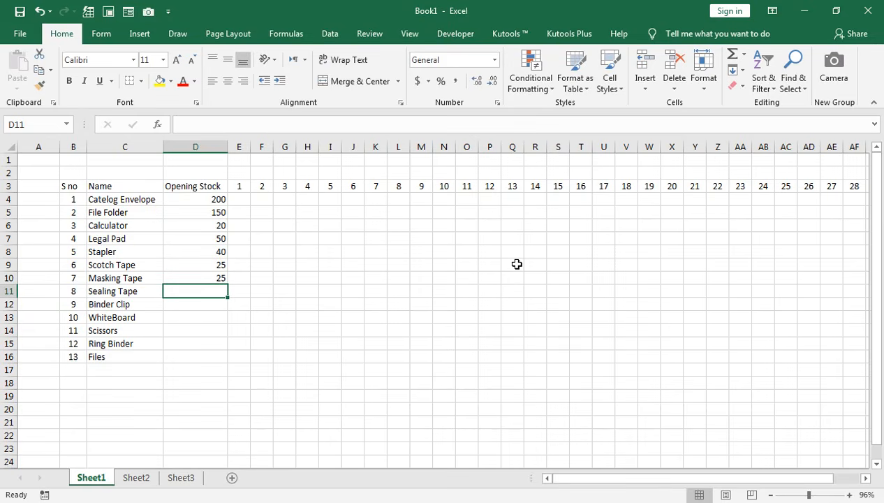
{"action": "type", "text": "25"}
{"action": "key", "text": "Return"}
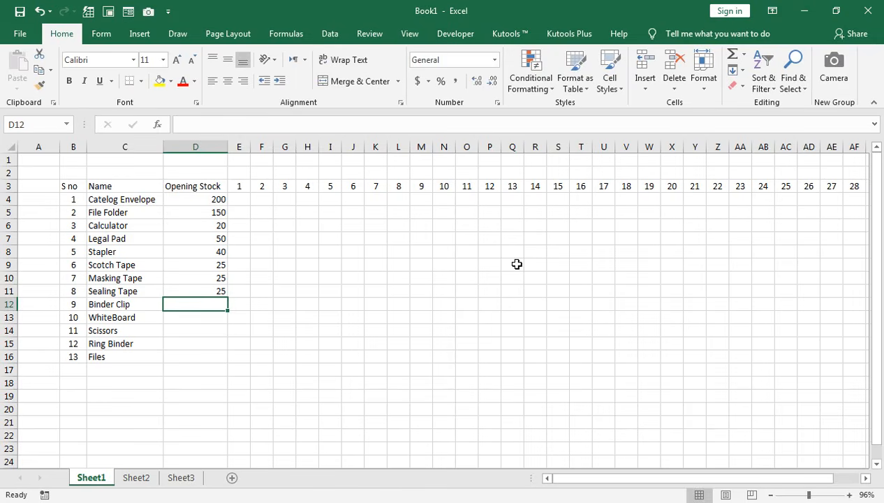
- Enter the opening stock in D12 to D16: Binder Clip 100, WhiteBoard 50, Scissors 100, Ring Binder 200 and Files 250
{"action": "type", "text": "100"}
{"action": "key", "text": "Return"}
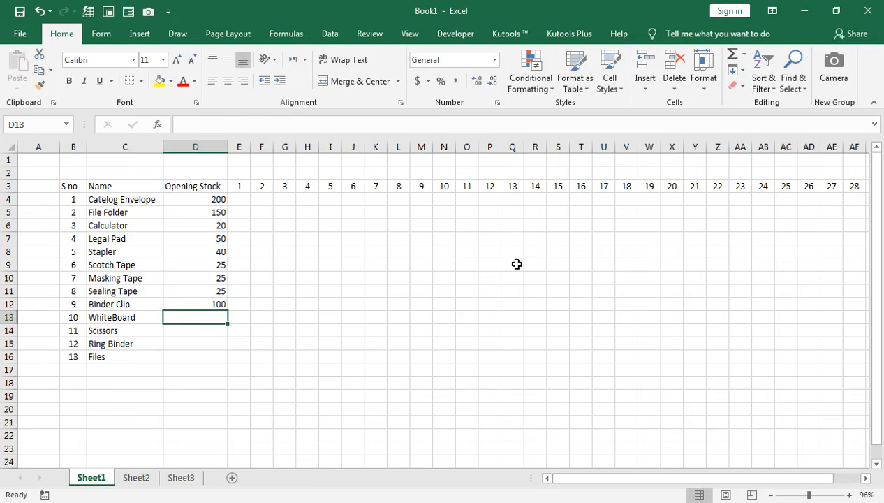
{"action": "type", "text": "50"}
{"action": "key", "text": "Return"}
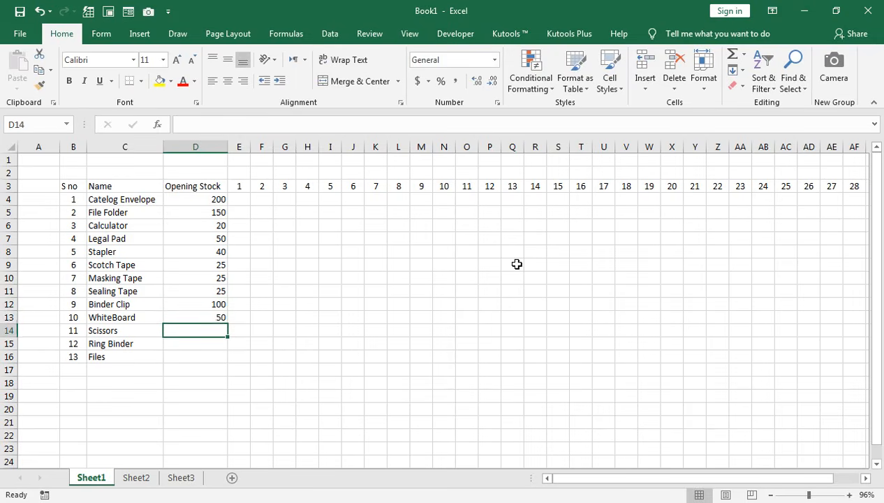
{"action": "type", "text": "100"}
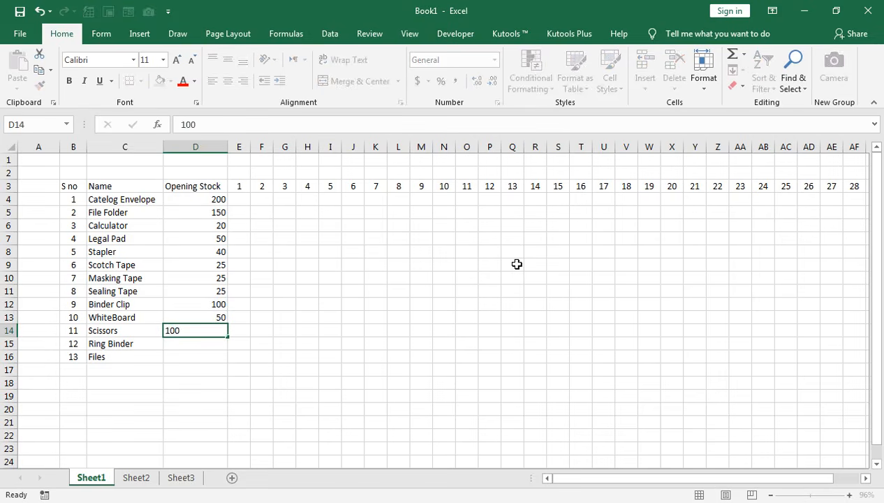
{"action": "key", "text": "Return"}
{"action": "type", "text": "200"}
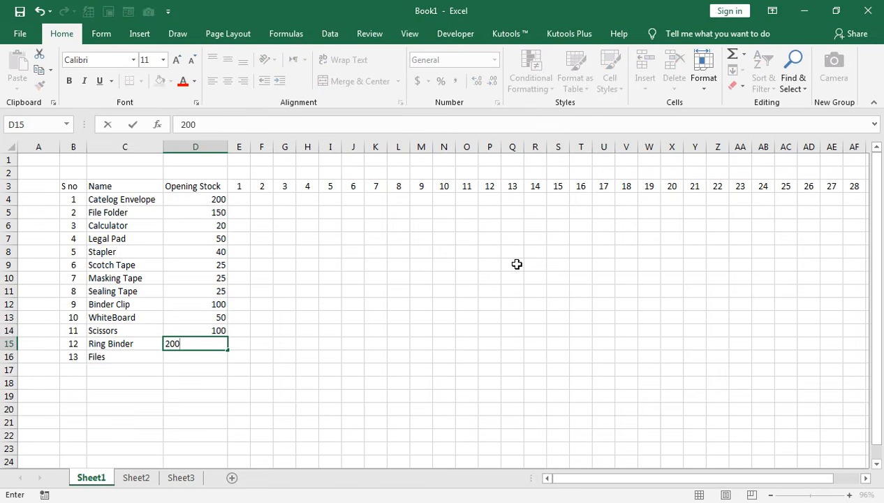
{"action": "key", "text": "Return"}
{"action": "type", "text": "250"}
{"action": "key", "text": "Return"}
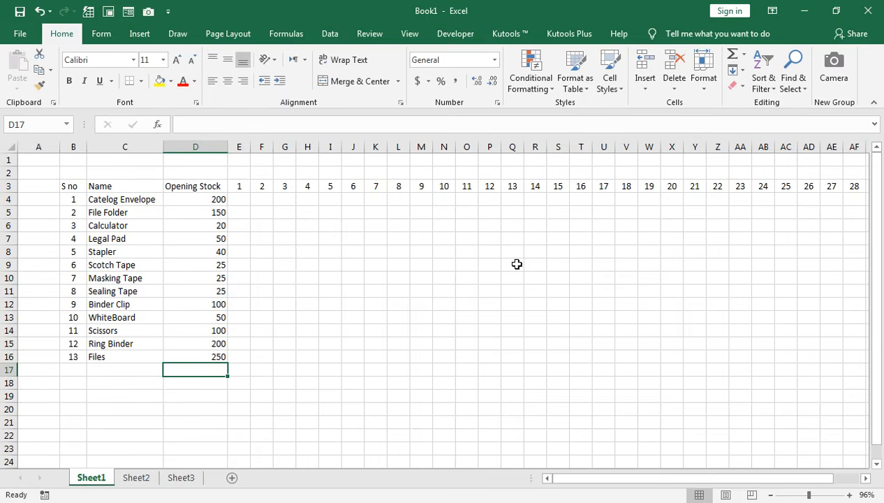
- Apply all borders to the table from the S no heading through day 31, range B3:AI16
{"action": "left_click", "coordinate": [244, 198]}
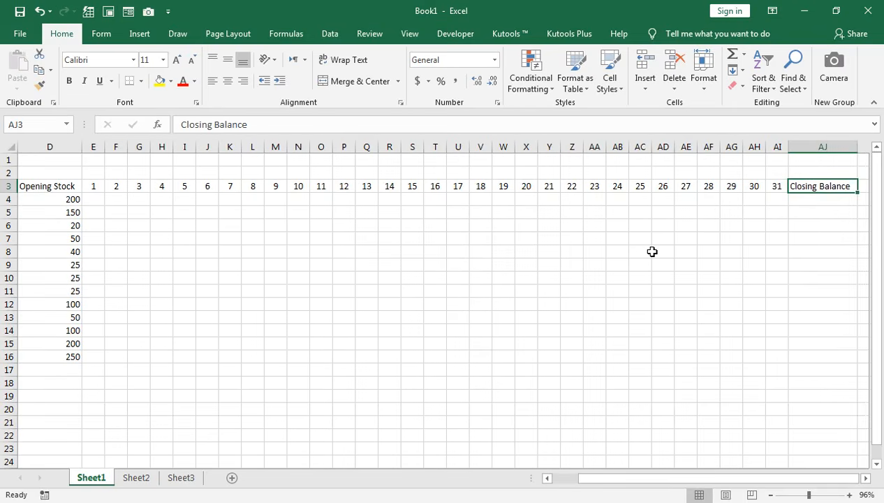
{"action": "key", "text": "Return"}
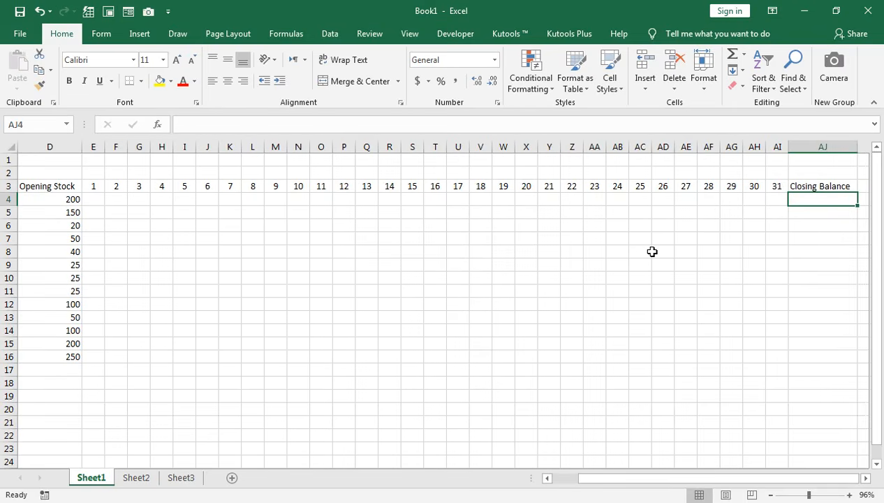
{"action": "key", "text": "Up"}
{"action": "key", "text": "Left"}
{"action": "key", "text": "shift+Left"}
{"action": "key", "text": "shift+Left"}
{"action": "key", "text": "shift+Left"}
{"action": "key", "text": "shift+Left"}
{"action": "key", "text": "shift+Left"}
{"action": "key", "text": "shift+Left"}
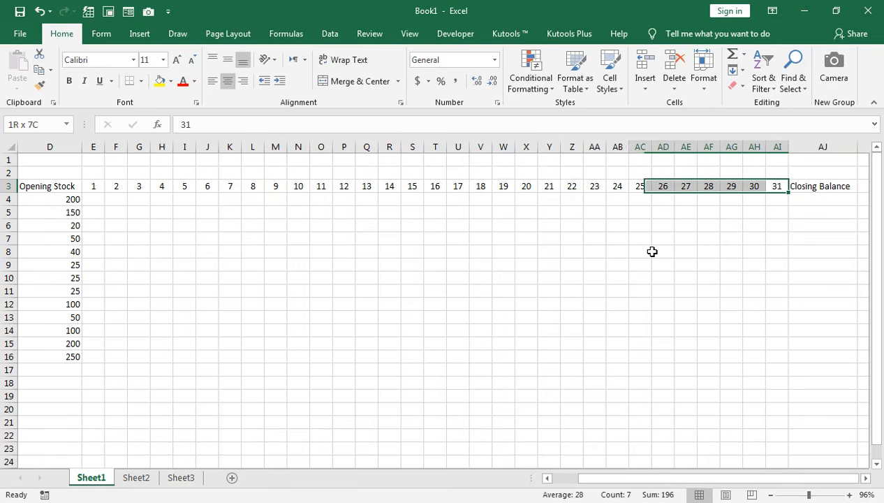
{"action": "key", "text": "shift+Left"}
{"action": "key", "text": "shift+Left"}
{"action": "key", "text": "shift+Left"}
{"action": "key", "text": "shift+Left"}
{"action": "key", "text": "shift+Left"}
{"action": "key", "text": "shift+Left"}
{"action": "key", "text": "shift+Left"}
{"action": "key", "text": "shift+Left"}
{"action": "key", "text": "shift+Left"}
{"action": "key", "text": "shift+Left"}
{"action": "key", "text": "shift+Left"}
{"action": "key", "text": "shift+Left"}
{"action": "key", "text": "shift+Left"}
{"action": "key", "text": "shift+Left"}
{"action": "key", "text": "shift+Left"}
{"action": "key", "text": "shift+Left"}
{"action": "key", "text": "shift+Left"}
{"action": "key", "text": "shift+Left"}
{"action": "key", "text": "shift+Left"}
{"action": "key", "text": "shift+Left"}
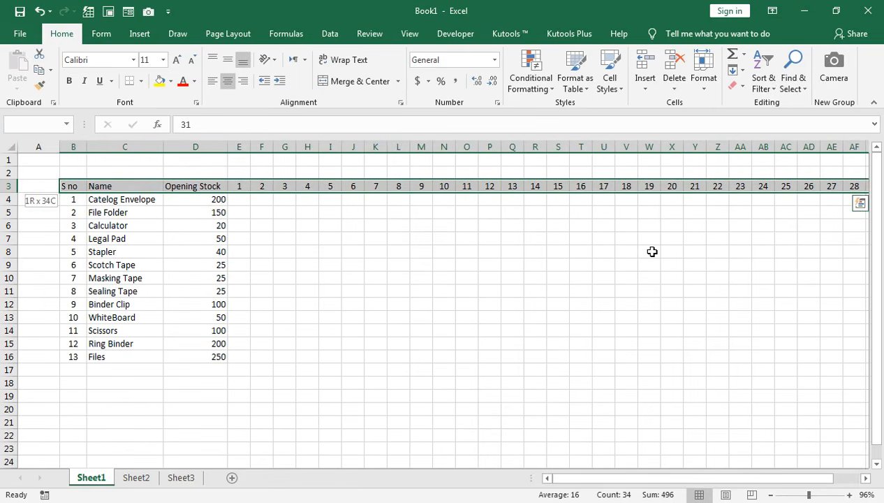
{"action": "key", "text": "ctrl+shift+Down"}
{"action": "key", "text": "ctrl+shift+Up"}
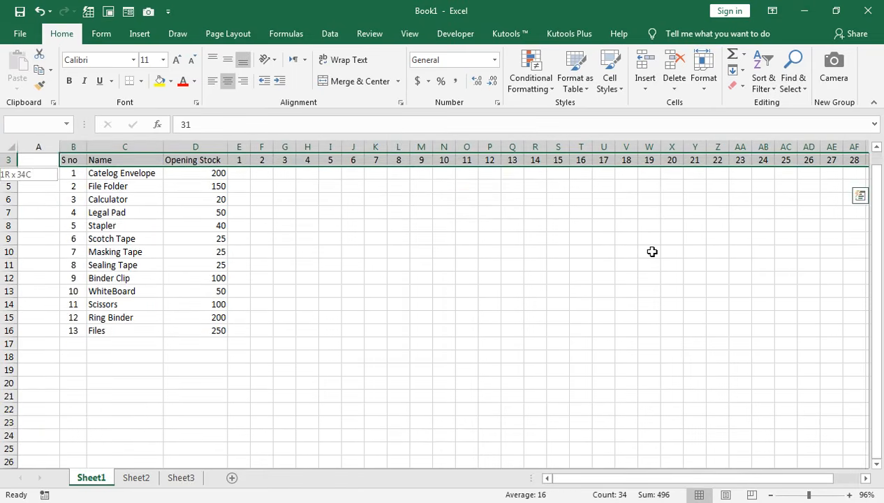
{"action": "key", "text": "shift+Down"}
{"action": "key", "text": "shift+Down"}
{"action": "key", "text": "shift+Down"}
{"action": "key", "text": "shift+Down"}
{"action": "key", "text": "shift+Down"}
{"action": "key", "text": "shift+Down"}
{"action": "key", "text": "shift+Down"}
{"action": "key", "text": "shift+Down"}
{"action": "key", "text": "shift+Down"}
{"action": "key", "text": "shift+Down"}
{"action": "key", "text": "shift+Down"}
{"action": "key", "text": "shift+Down"}
{"action": "key", "text": "shift+Down"}
{"action": "scroll", "coordinate": [652, 252], "scroll_direction": "up", "scroll_amount": 1}
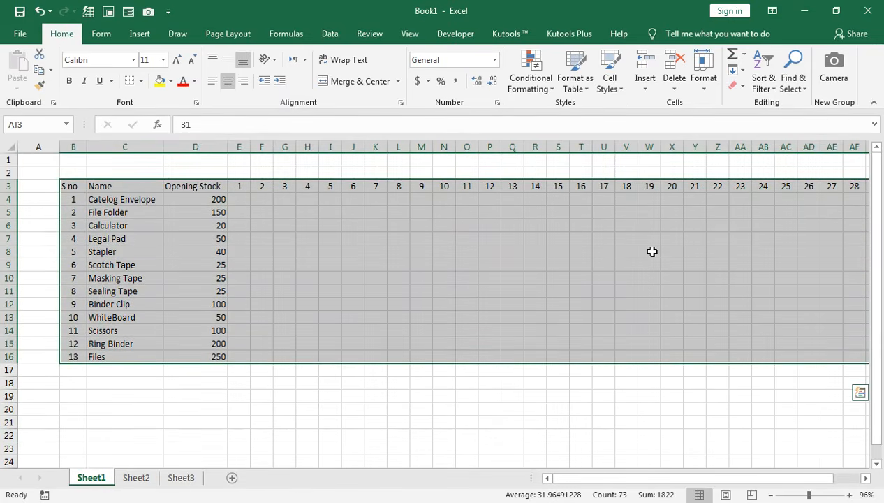
{"action": "left_click", "coordinate": [142, 82]}
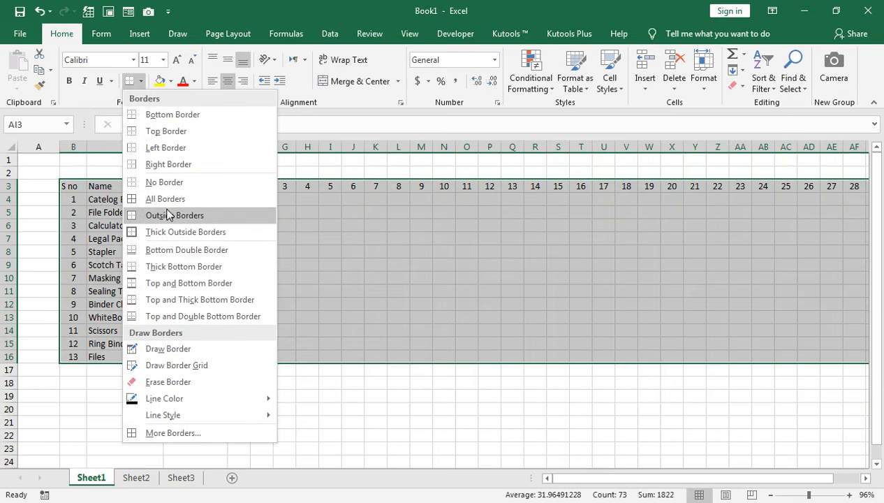
{"action": "left_click", "coordinate": [166, 200]}
{"action": "scroll", "coordinate": [385, 277], "scroll_direction": "right", "scroll_amount": 5}
{"action": "left_click", "coordinate": [385, 277]}
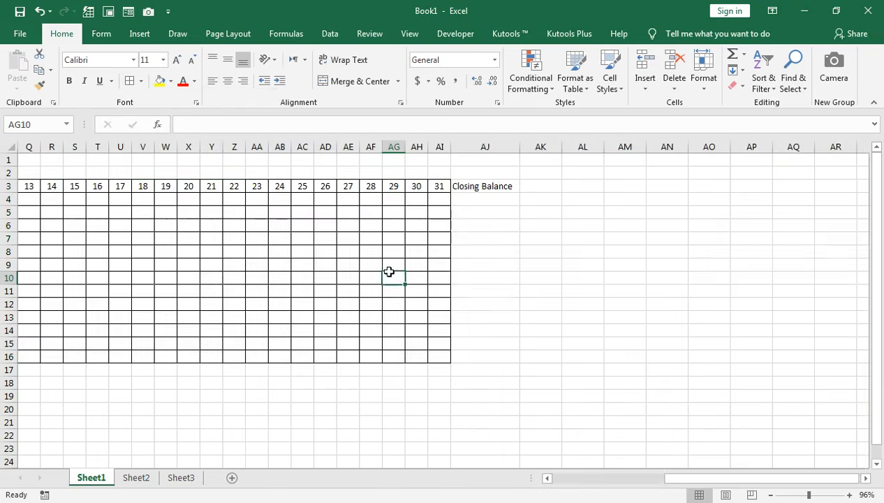
- Apply all borders to the Closing Balance column in AJ3:AJ16 and turn off Sheet1's gridlines
{"action": "left_click_drag", "start_coordinate": [480, 187], "coordinate": [459, 353]}
{"action": "left_click", "coordinate": [130, 80]}
{"action": "left_click", "coordinate": [409, 34]}
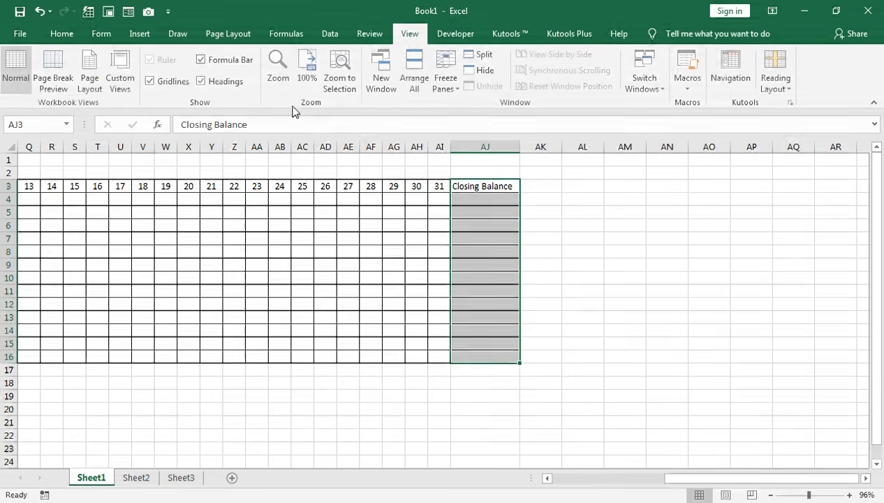
{"action": "left_click", "coordinate": [172, 81]}
{"action": "left_click", "coordinate": [322, 223]}
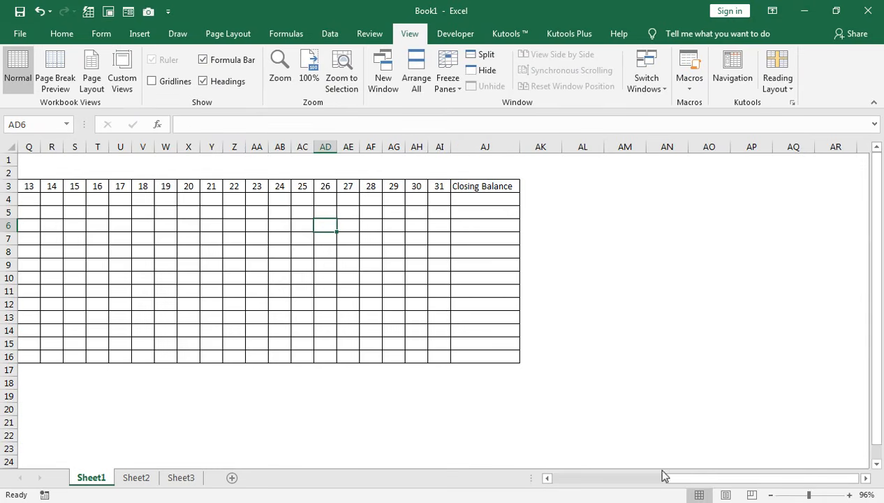
- Increase the height of row 1 to leave space above the table, with Sheet1 zoomed to 80%
{"action": "left_click_drag", "start_coordinate": [809, 496], "coordinate": [803, 496]}
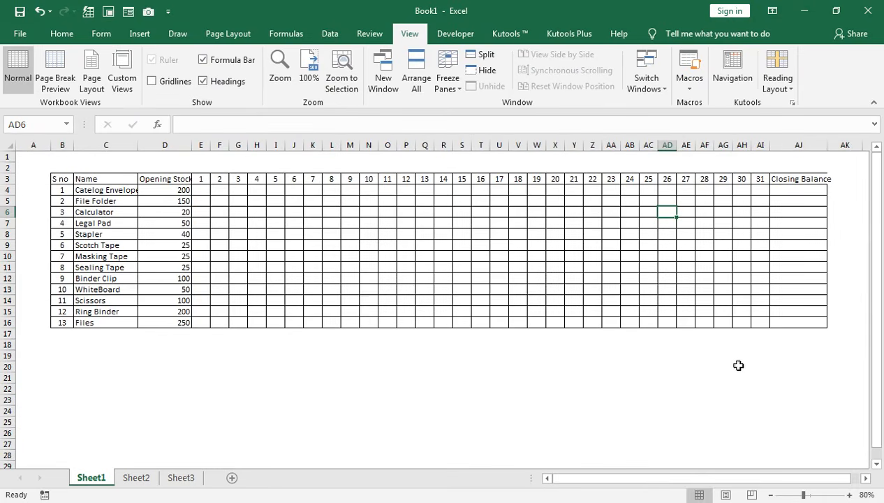
{"action": "left_click_drag", "start_coordinate": [7, 162], "coordinate": [13, 190]}
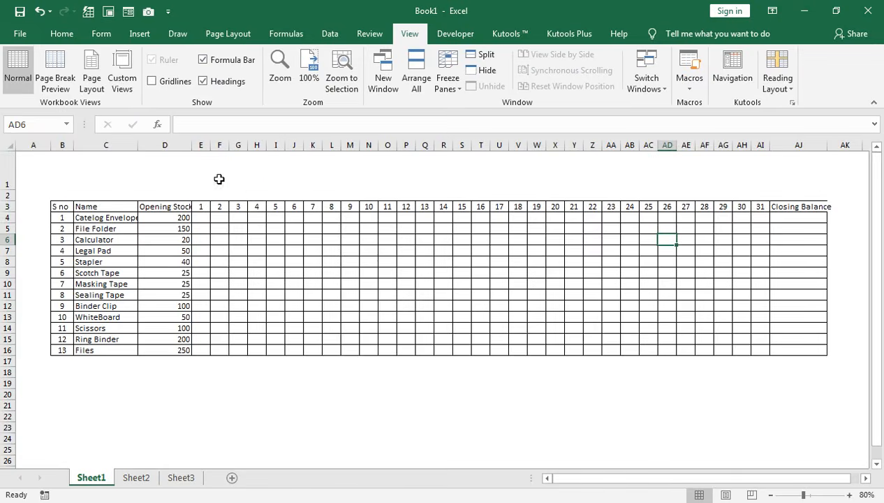
{"action": "left_click", "coordinate": [257, 167]}
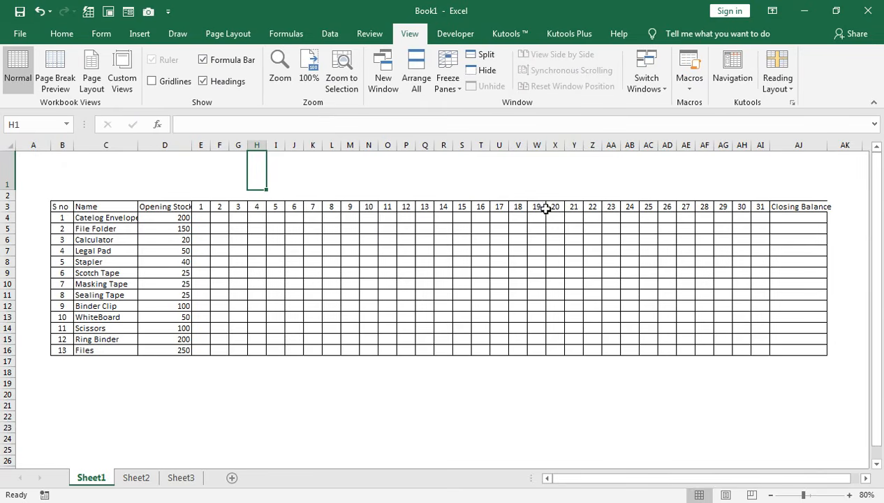
- Autofit the Closing Balance, Opening Stock and Name columns (AJ, D and C) to their contents
{"action": "double_click", "coordinate": [829, 143]}
{"action": "left_click", "coordinate": [803, 219]}
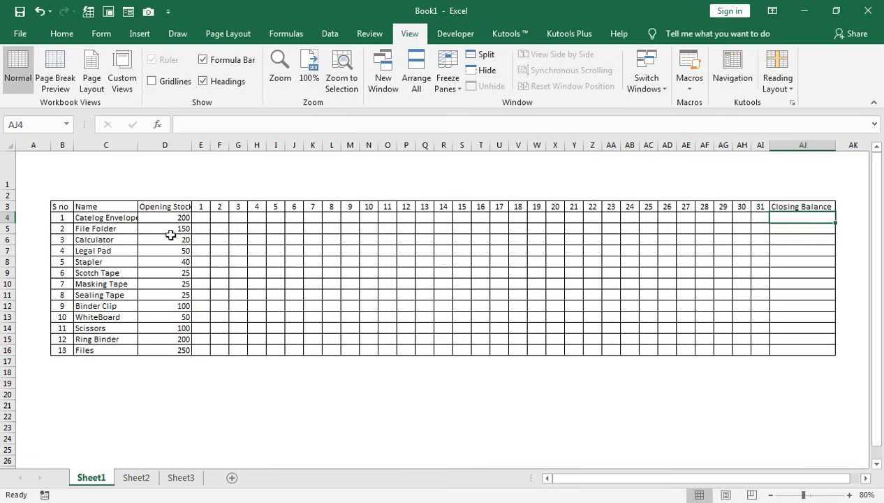
{"action": "double_click", "coordinate": [194, 143]}
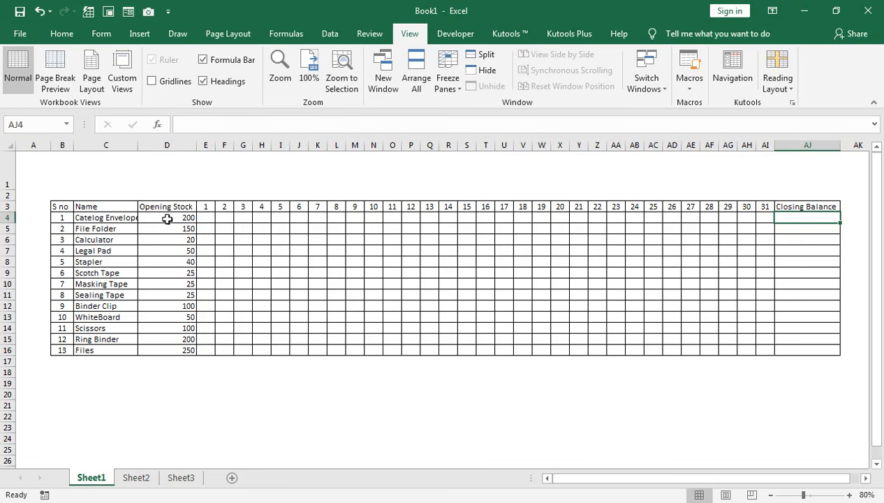
{"action": "double_click", "coordinate": [138, 145]}
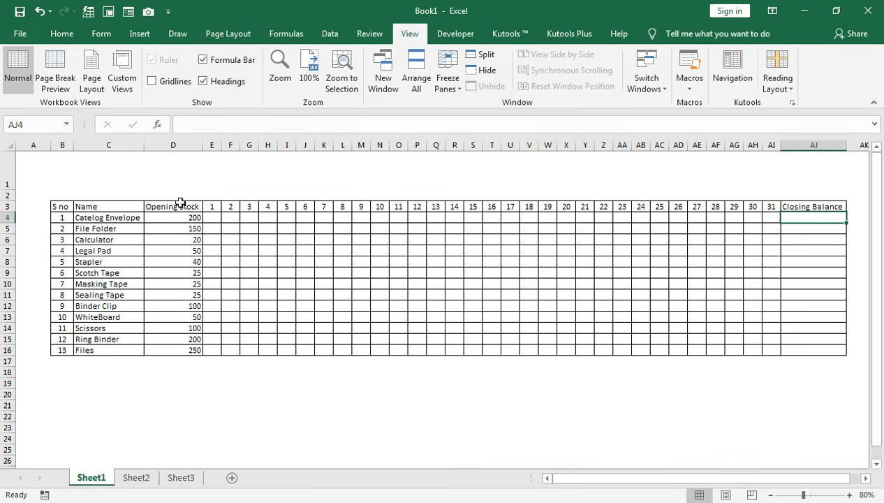
{"action": "left_click", "coordinate": [61, 205]}
{"action": "key", "text": "shift+Right"}
{"action": "key", "text": "shift+Right"}
{"action": "key", "text": "shift+Right"}
{"action": "key", "text": "shift+Right"}
{"action": "key", "text": "shift+Right"}
{"action": "key", "text": "shift+Right"}
{"action": "key", "text": "shift+Right"}
{"action": "key", "text": "shift+Right"}
{"action": "key", "text": "shift+Right"}
{"action": "key", "text": "shift+Right"}
{"action": "key", "text": "shift+Right"}
{"action": "key", "text": "shift+Right"}
{"action": "key", "text": "shift+Right"}
{"action": "key", "text": "shift+Right"}
{"action": "key", "text": "shift+Right"}
{"action": "key", "text": "shift+Right"}
{"action": "key", "text": "shift+Right"}
{"action": "key", "text": "shift+Right"}
{"action": "key", "text": "shift+Right"}
{"action": "key", "text": "shift+Right"}
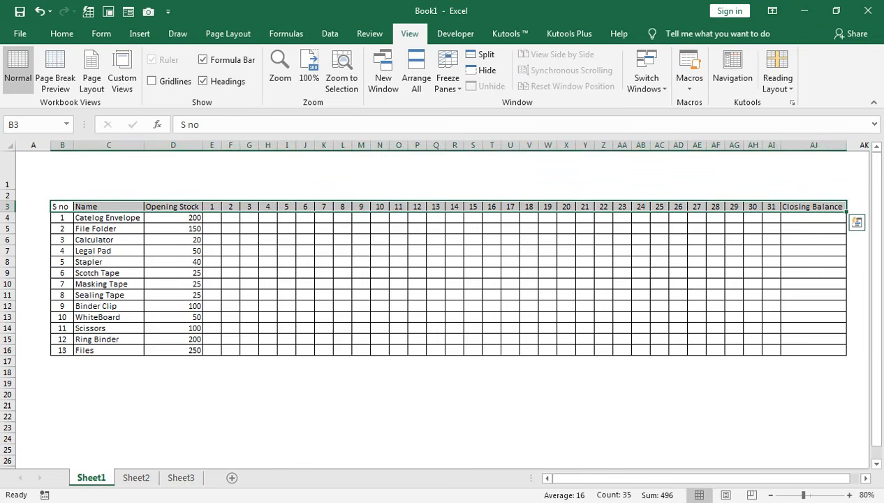
{"action": "key", "text": "ctrl+q"}
{"action": "left_click", "coordinate": [790, 206]}
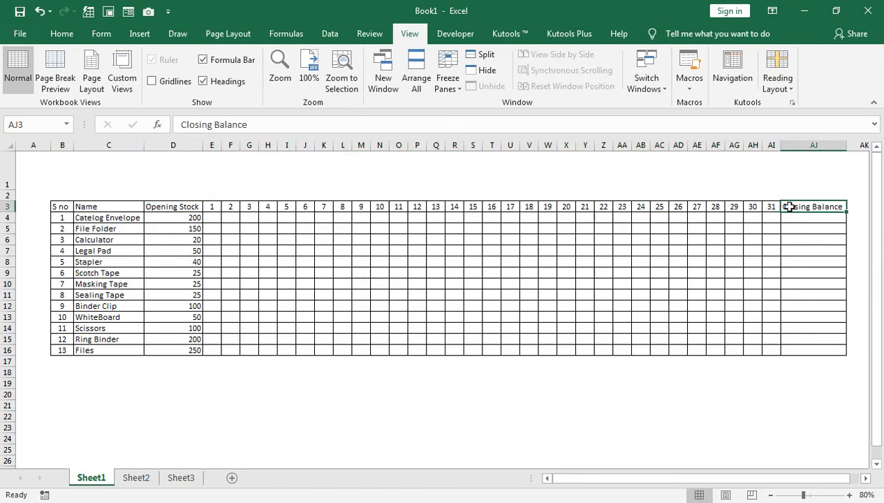
{"action": "key", "text": "ctrl+shift+Left"}
{"action": "key", "text": "ctrl+shift+Down"}
{"action": "key", "text": "ctrl+shift+Up"}
{"action": "key", "text": "ctrl+shift+Up"}
{"action": "key", "text": "ctrl+Down"}
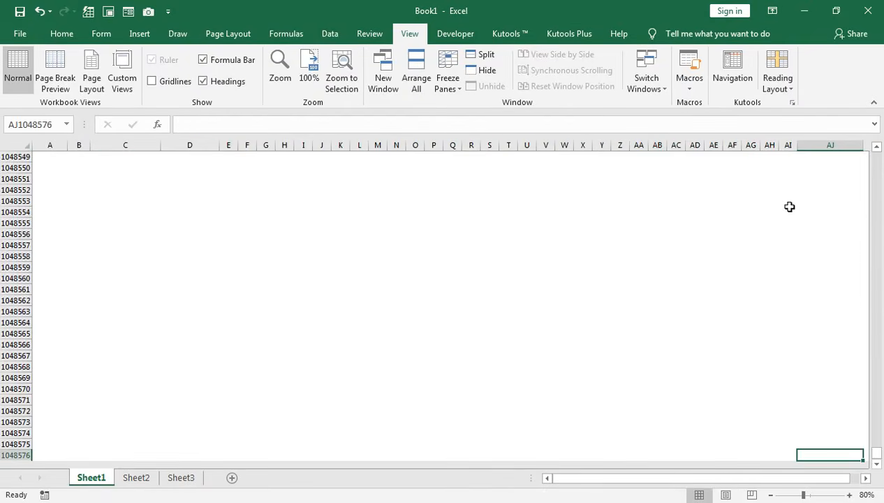
{"action": "key", "text": "ctrl+Up"}
{"action": "key", "text": "ctrl+Up"}
{"action": "key", "text": "Left"}
{"action": "key", "text": "Left"}
{"action": "key", "text": "Left"}
{"action": "key", "text": "Down"}
{"action": "key", "text": "Down"}
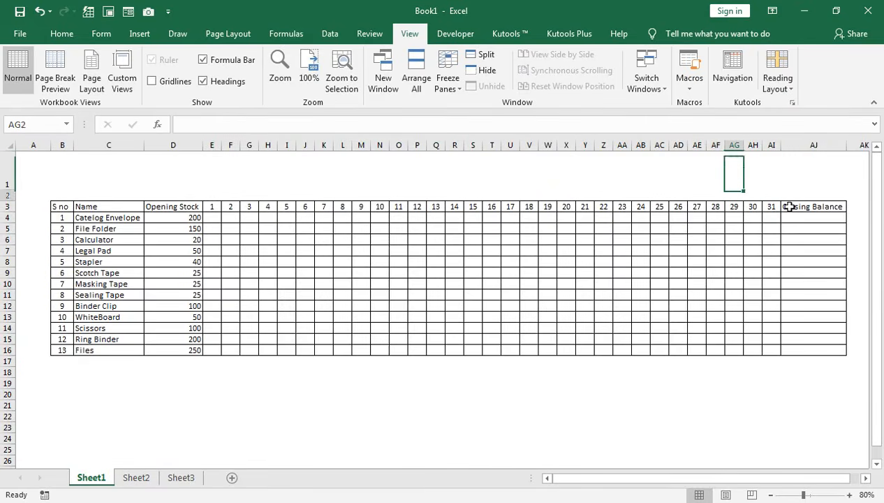
{"action": "key", "text": "ctrl+Left"}
{"action": "key", "text": "ctrl+shift+Right"}
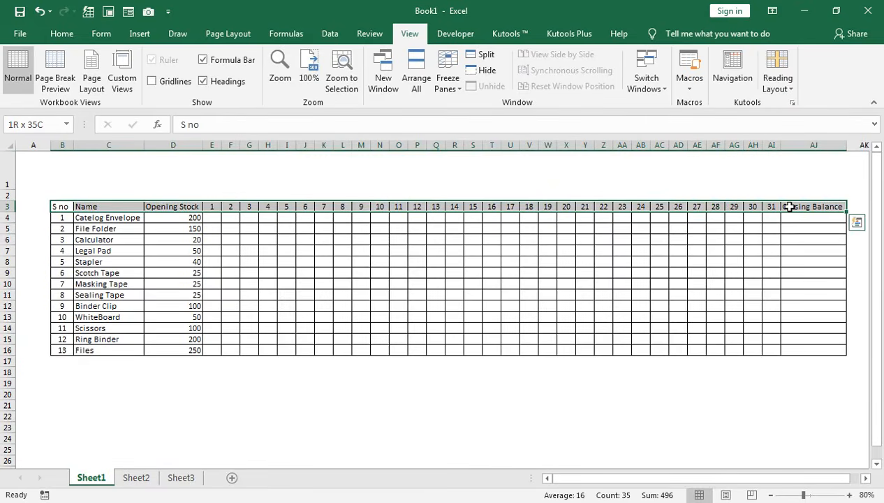
{"action": "key", "text": "ctrl+q"}
{"action": "left_click", "coordinate": [789, 206]}
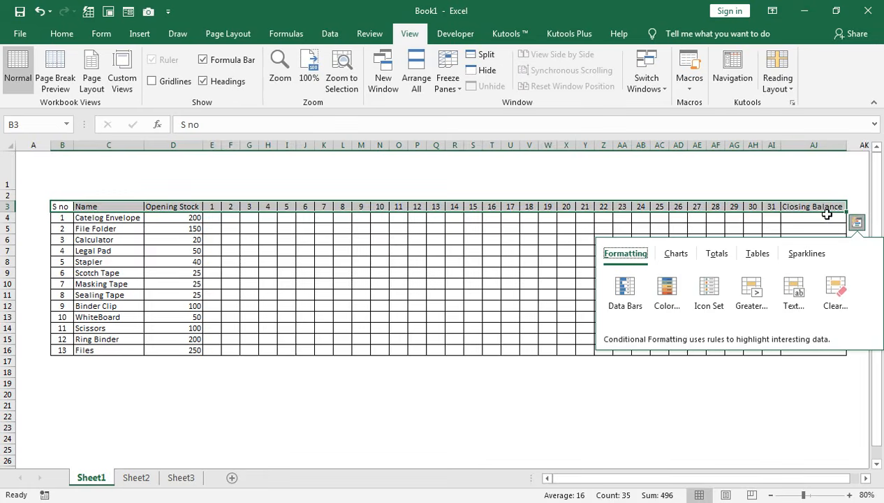
- Copy the whole stock table B3:AJ16 from Sheet1 and paste it into Sheet2 starting at B3
{"action": "left_click_drag", "start_coordinate": [832, 206], "coordinate": [69, 351]}
{"action": "key", "text": "ctrl+c"}
{"action": "left_click", "coordinate": [132, 476]}
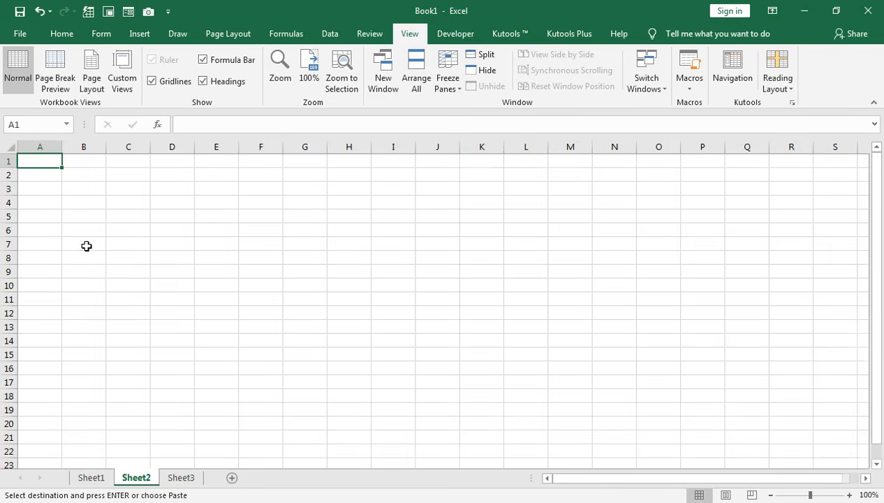
{"action": "left_click", "coordinate": [73, 188]}
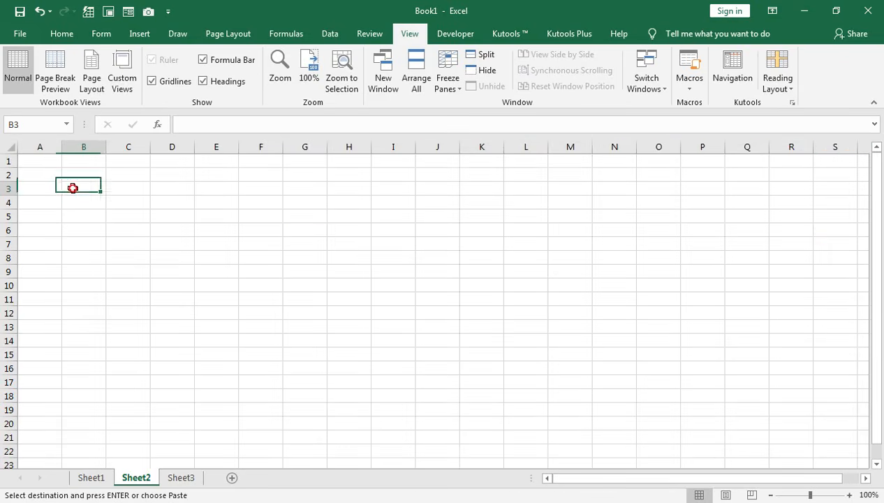
{"action": "key", "text": "ctrl+v"}
{"action": "double_click", "coordinate": [150, 146]}
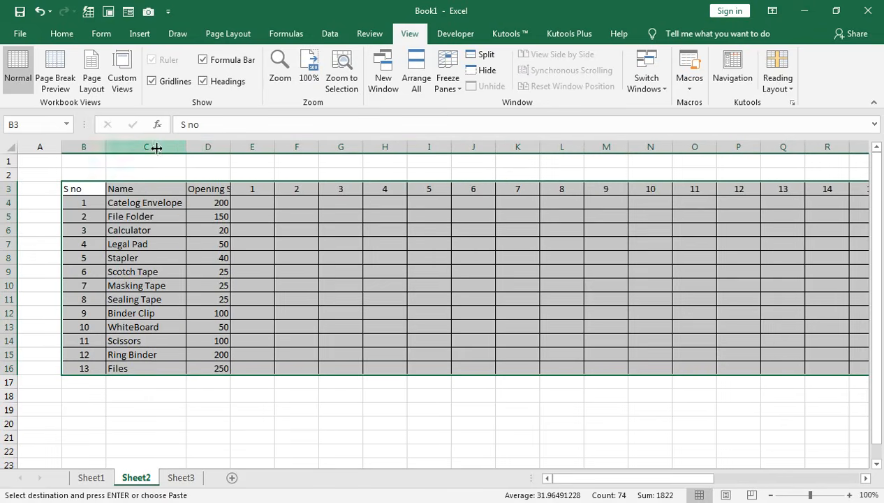
{"action": "double_click", "coordinate": [229, 146]}
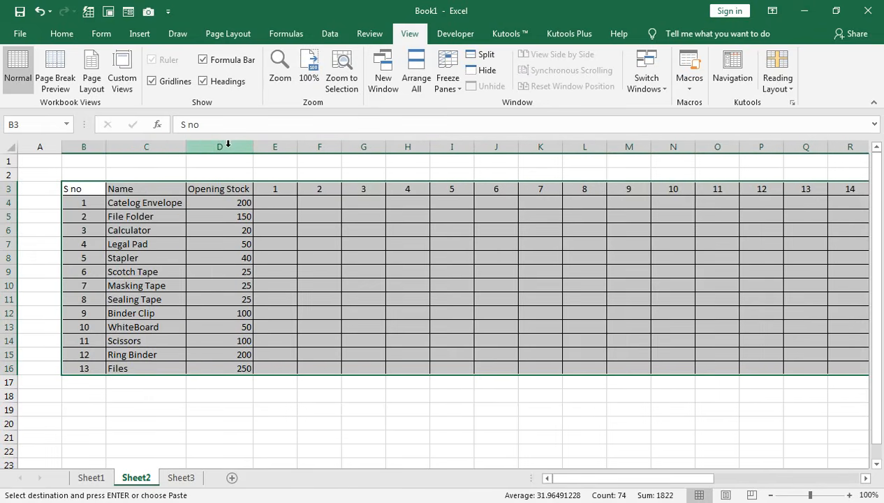
{"action": "key", "text": "ctrl+z"}
{"action": "key", "text": "ctrl+z"}
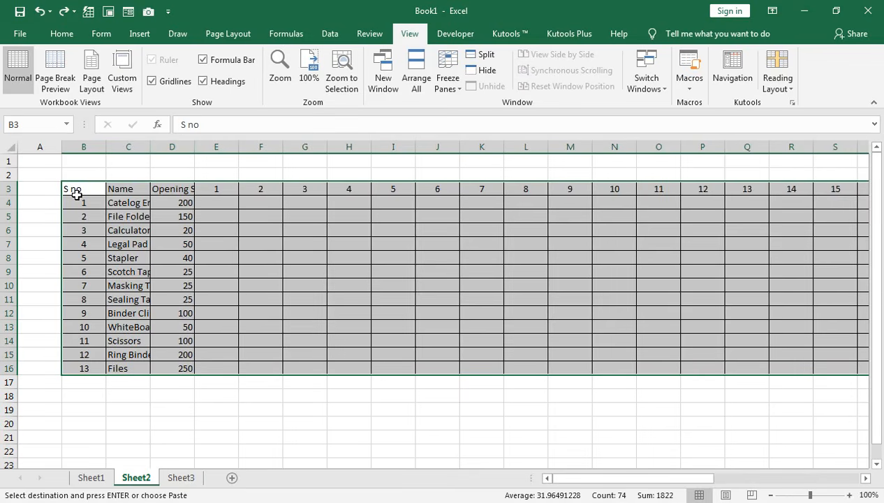
- Paste only the copied table's column widths onto the Sheet2 table and zoom the sheet to 86%
{"action": "key", "text": "ctrl+alt+v"}
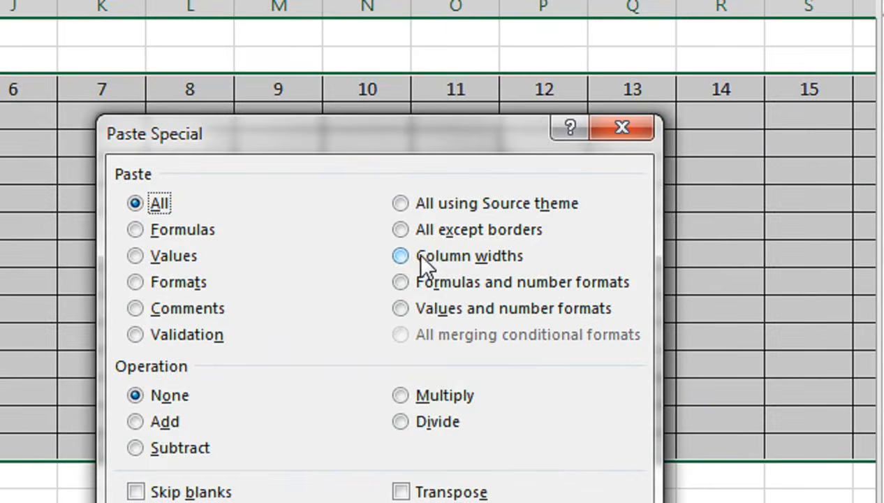
{"action": "left_click", "coordinate": [422, 257]}
{"action": "left_click", "coordinate": [646, 405]}
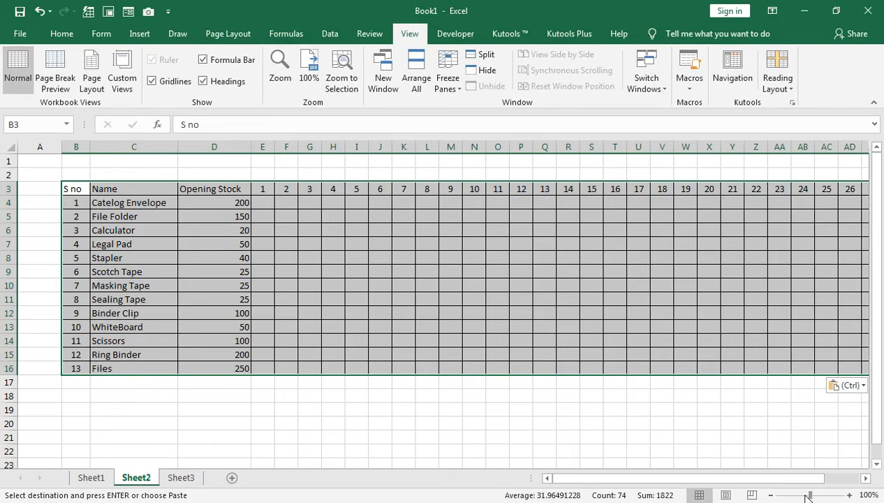
{"action": "left_click_drag", "start_coordinate": [809, 495], "coordinate": [804, 495]}
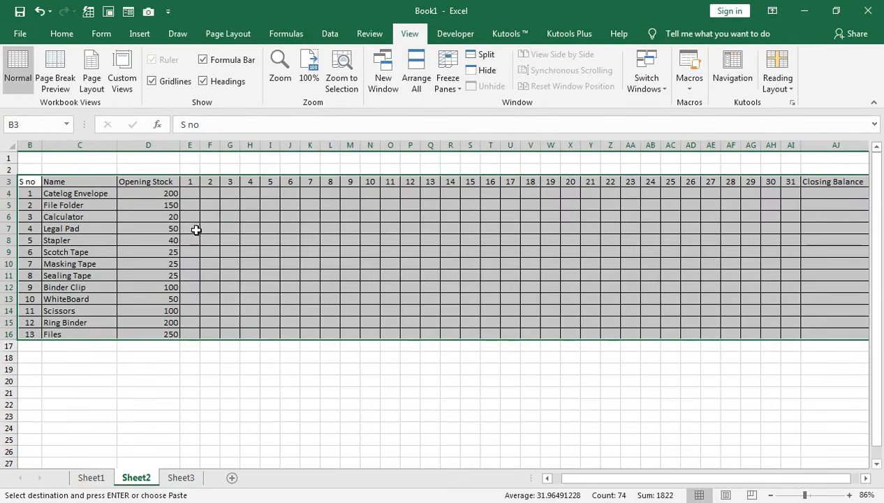
{"action": "right_click", "coordinate": [148, 144]}
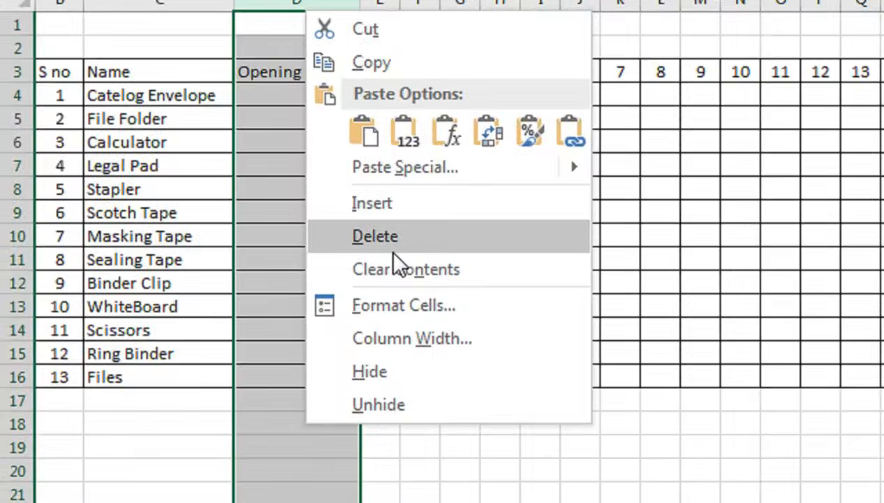
{"action": "left_click", "coordinate": [195, 268]}
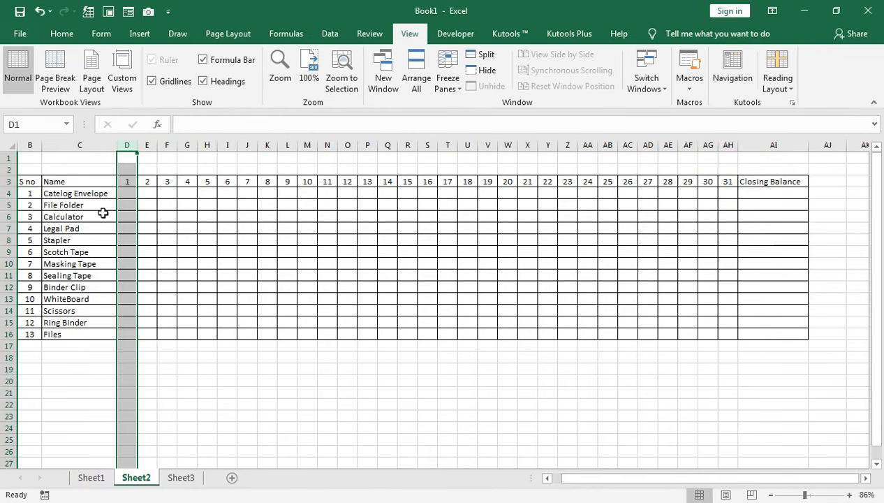
{"action": "left_click", "coordinate": [88, 204]}
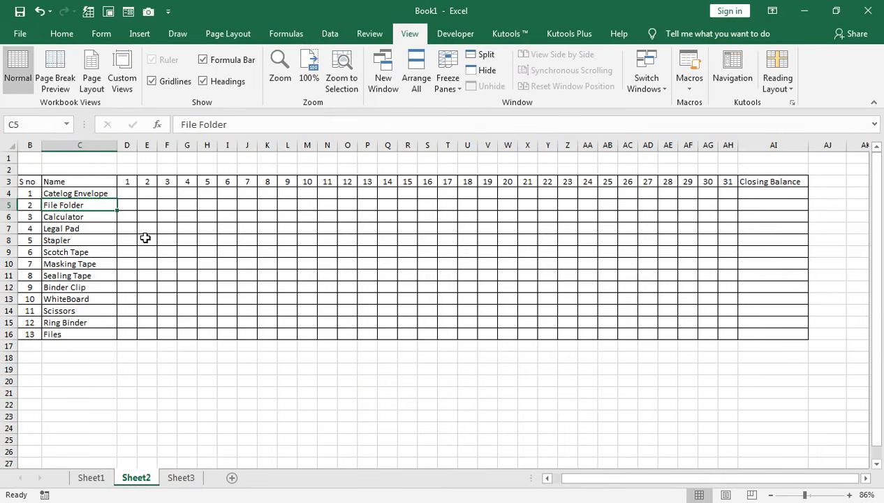
{"action": "key", "text": "ctrl+z"}
- Clear the Opening Stock heading from D3 on Sheet2
{"action": "left_click", "coordinate": [160, 181]}
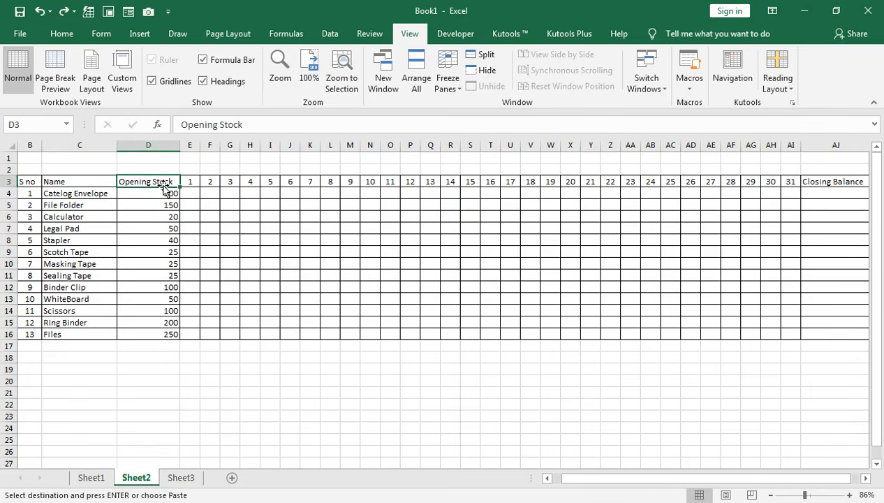
{"action": "key", "text": "Delete"}
{"action": "left_click", "coordinate": [188, 183]}
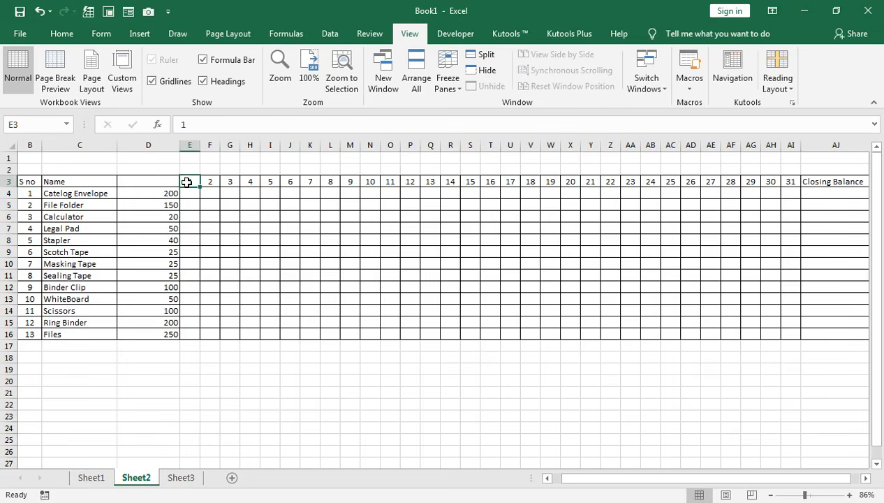
- Move the day 1 to 31 and Closing Balance headings from E3:AJ3 to start at D3, and narrow column D
{"action": "key", "text": "shift+Right"}
{"action": "key", "text": "shift+Right"}
{"action": "key", "text": "shift+Right"}
{"action": "key", "text": "shift+Right"}
{"action": "key", "text": "shift+Right"}
{"action": "key", "text": "shift+Right"}
{"action": "key", "text": "shift+Right"}
{"action": "key", "text": "shift+Right"}
{"action": "key", "text": "shift+Right"}
{"action": "key", "text": "shift+Right"}
{"action": "key", "text": "shift+Right"}
{"action": "key", "text": "shift+Right"}
{"action": "key", "text": "shift+Right"}
{"action": "key", "text": "shift+Right"}
{"action": "key", "text": "shift+Right"}
{"action": "key", "text": "shift+Right"}
{"action": "key", "text": "shift+Right"}
{"action": "key", "text": "shift+Right"}
{"action": "key", "text": "shift+Right"}
{"action": "key", "text": "shift+Right"}
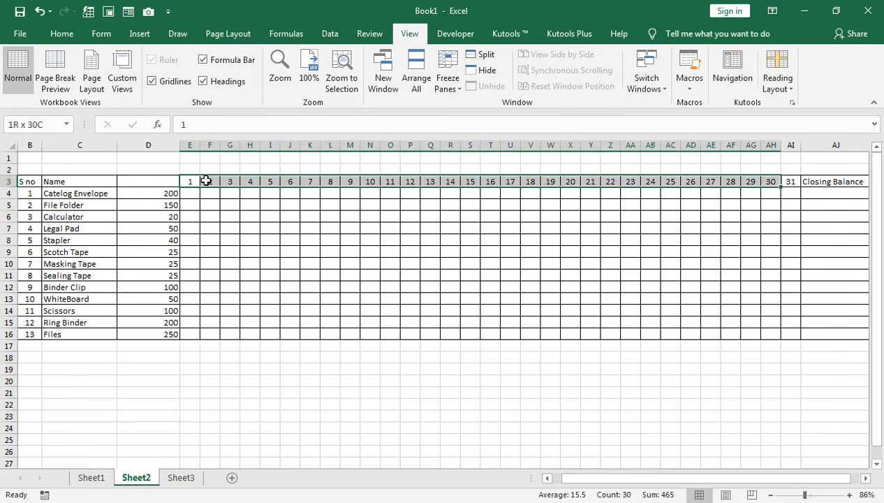
{"action": "key", "text": "shift+Right"}
{"action": "key", "text": "shift+Right"}
{"action": "key", "text": "ctrl+x"}
{"action": "key", "text": "Left"}
{"action": "key", "text": "Return"}
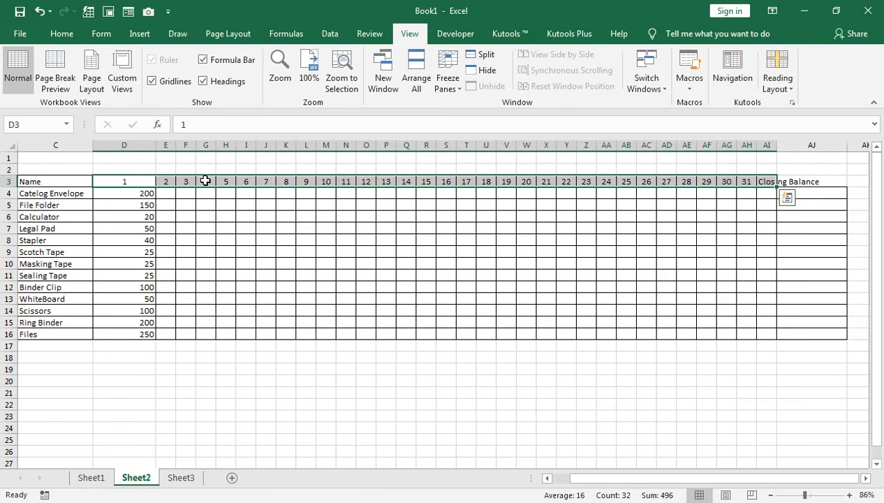
{"action": "left_click_drag", "start_coordinate": [155, 145], "coordinate": [123, 146]}
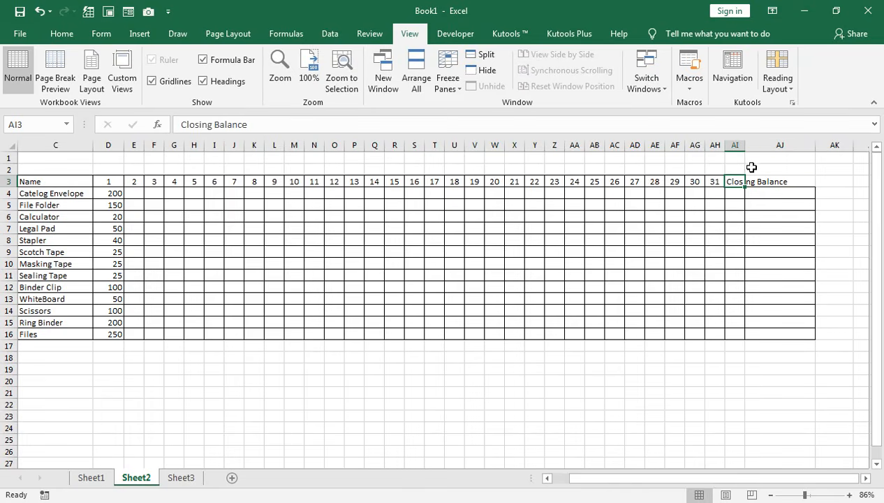
- Delete the surplus column AJ and autofit the Closing Balance column AI to its contents
{"action": "right_click", "coordinate": [760, 146]}
{"action": "left_click", "coordinate": [789, 246]}
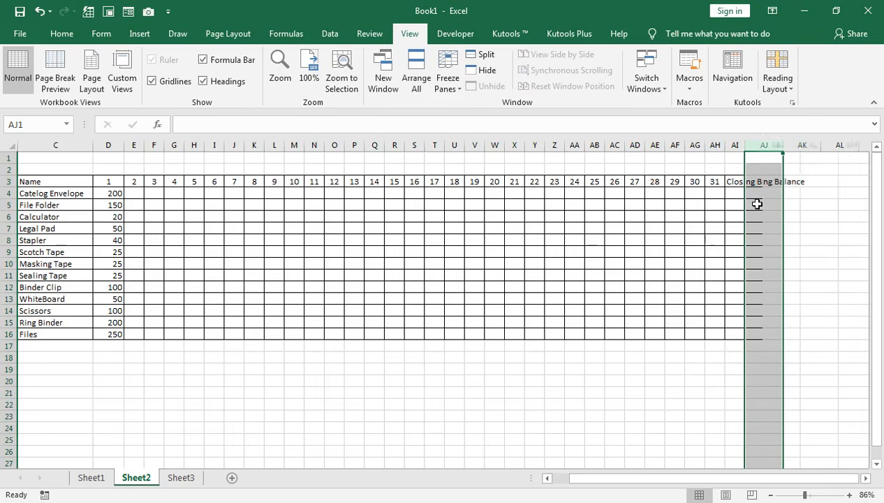
{"action": "double_click", "coordinate": [743, 144]}
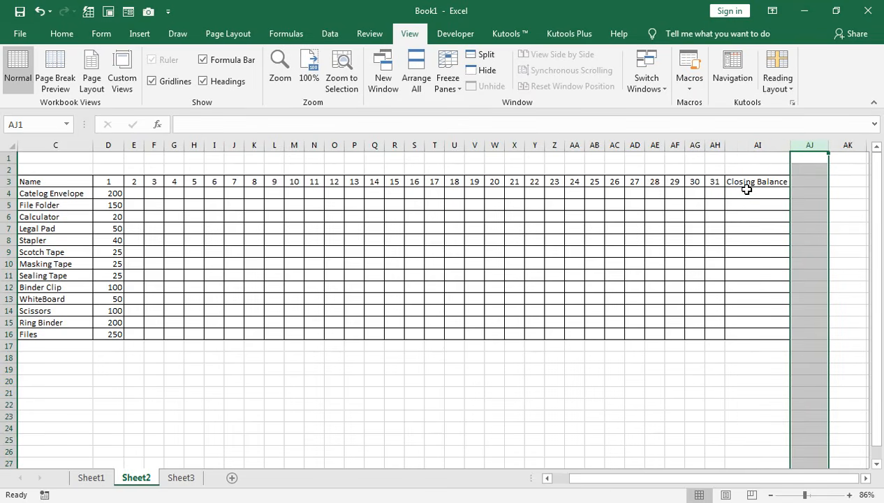
- Enter =SUM(D4:AH4) as the Closing Balance in AI4 and fill it down to AI16
{"action": "left_click", "coordinate": [746, 192]}
{"action": "type", "text": "=SUM("}
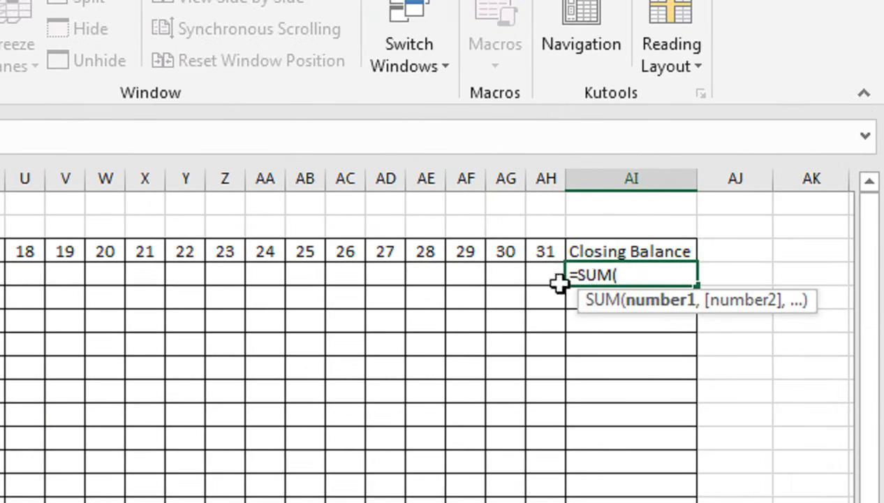
{"action": "left_click", "coordinate": [539, 274]}
{"action": "key", "text": "shift+Left"}
{"action": "key", "text": "shift+Left"}
{"action": "key", "text": "shift+Left"}
{"action": "key", "text": "shift+Left"}
{"action": "key", "text": "shift+Left"}
{"action": "key", "text": "shift+Left"}
{"action": "key", "text": "shift+Left"}
{"action": "key", "text": "shift+Left"}
{"action": "key", "text": "shift+Left"}
{"action": "key", "text": "shift+Left"}
{"action": "key", "text": "shift+Left"}
{"action": "key", "text": "shift+Left"}
{"action": "key", "text": "shift+Left"}
{"action": "key", "text": "shift+Left"}
{"action": "key", "text": "shift+Left"}
{"action": "key", "text": "shift+Left"}
{"action": "key", "text": "shift+Left"}
{"action": "key", "text": "shift+Left"}
{"action": "key", "text": "shift+Left"}
{"action": "key", "text": "shift+Left"}
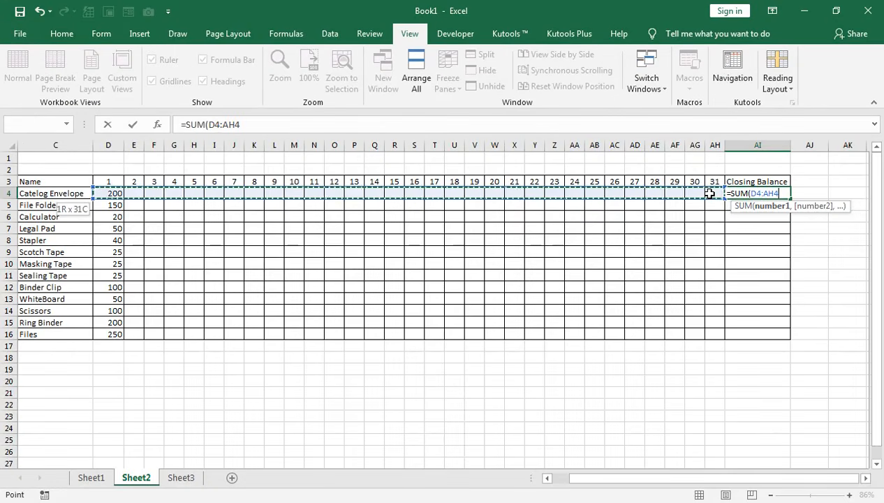
{"action": "type", "text": ")"}
{"action": "key", "text": "Return"}
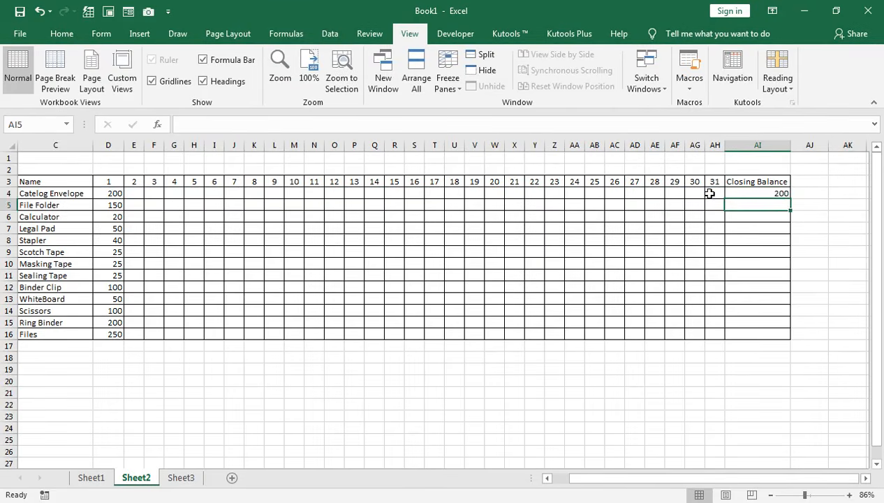
{"action": "left_click", "coordinate": [781, 193]}
{"action": "left_click_drag", "start_coordinate": [789, 199], "coordinate": [774, 333]}
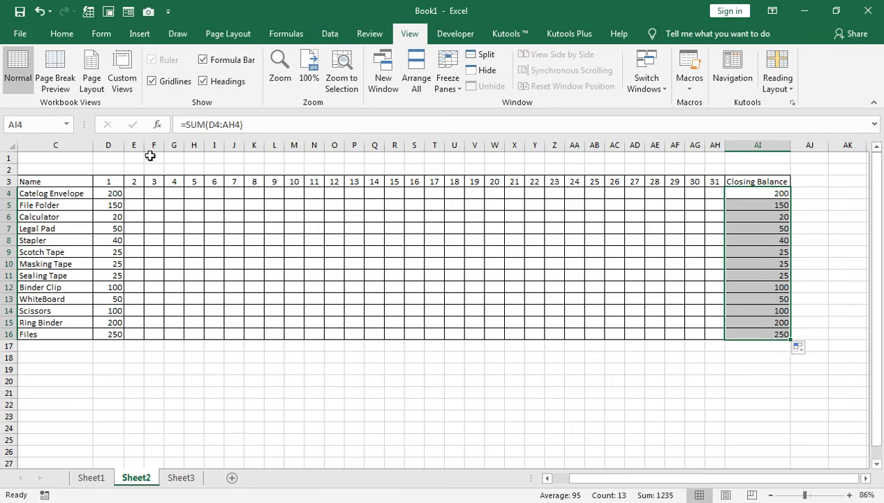
- Merge and center E1:AG2 above the table and enter the title Purchase Record Sheet
{"action": "mouse_move", "coordinate": [137, 158]}
{"action": "left_mouse_down"}
{"action": "mouse_move", "coordinate": [524, 139]}
{"action": "mouse_move", "coordinate": [683, 158]}
{"action": "mouse_move", "coordinate": [698, 172]}
{"action": "left_mouse_up"}
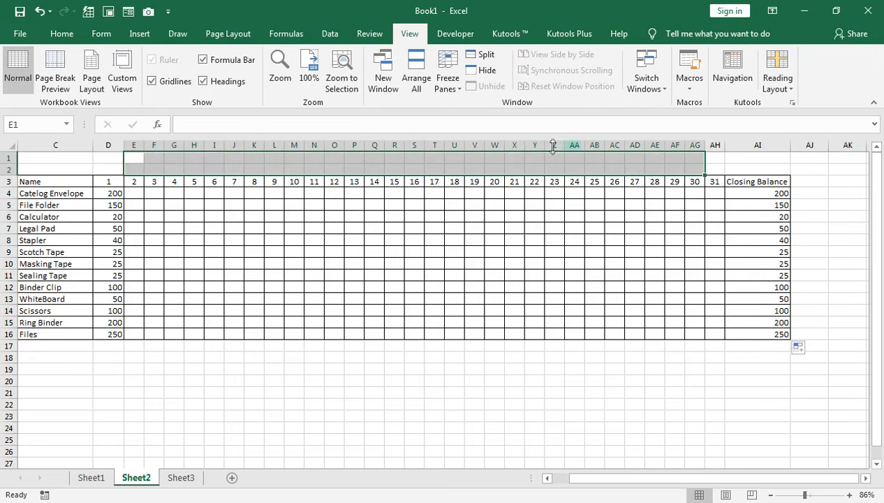
{"action": "left_click", "coordinate": [64, 35]}
{"action": "left_click", "coordinate": [360, 82]}
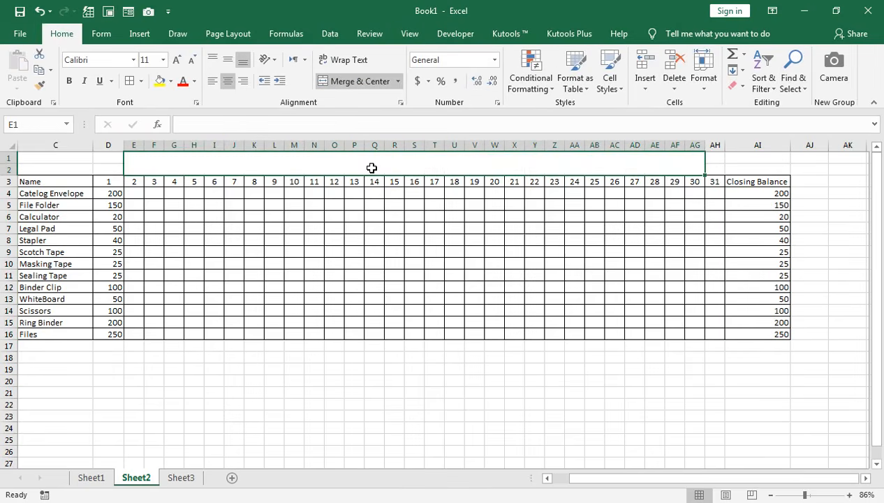
{"action": "type", "text": "Purchase Record Sheet"}
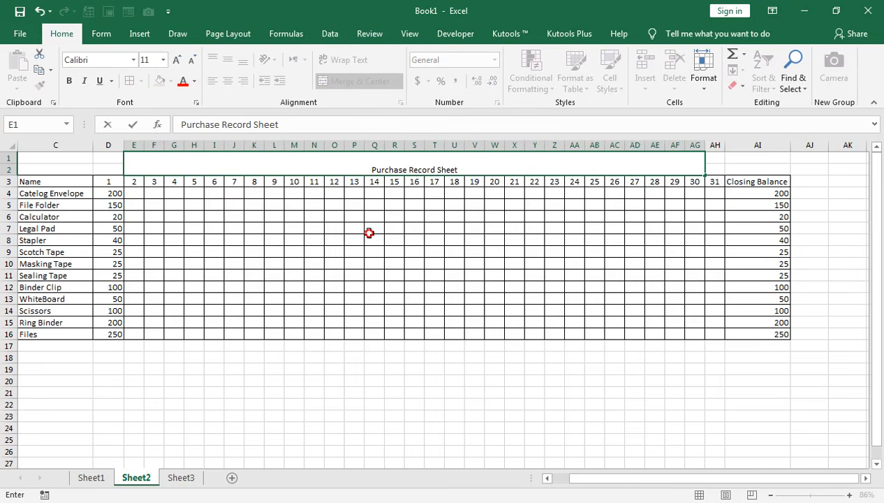
{"action": "key", "text": "ctrl+Return"}
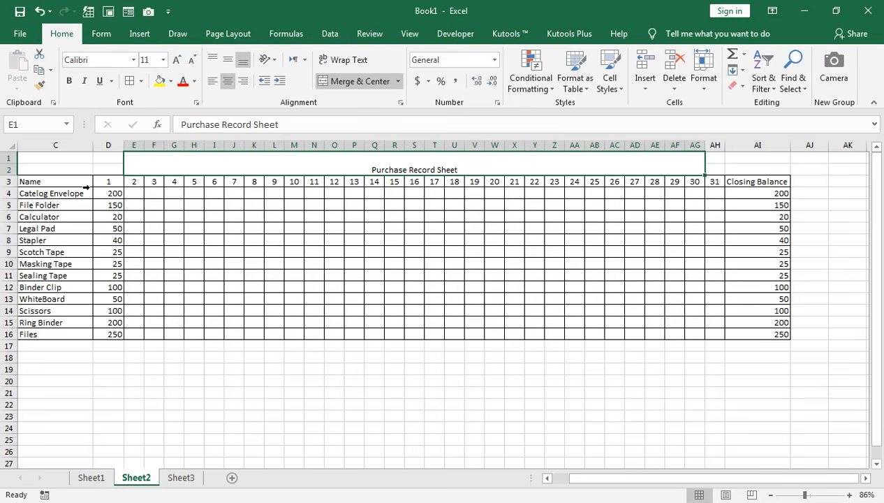
- Make rows 1 and 2 taller, then middle-align the title and enlarge its font to 28
{"action": "left_click_drag", "start_coordinate": [9, 158], "coordinate": [13, 185]}
{"action": "left_click", "coordinate": [245, 187]}
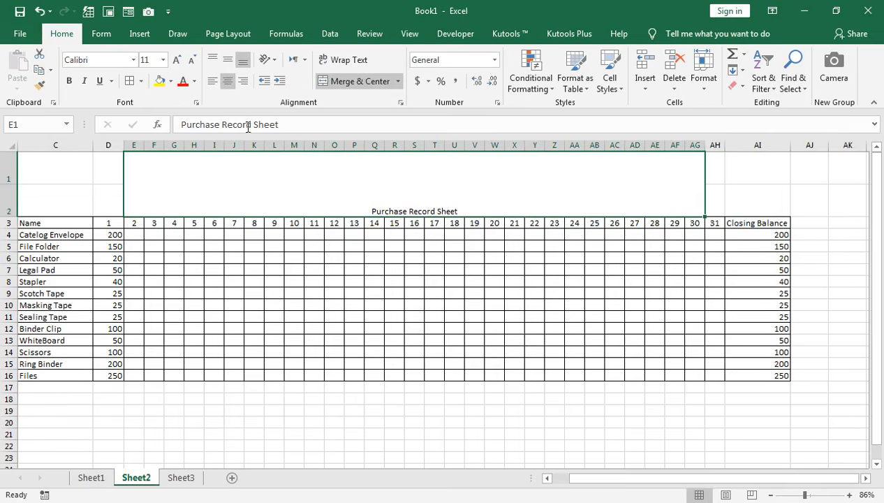
{"action": "left_click", "coordinate": [228, 60]}
{"action": "left_click", "coordinate": [174, 62]}
{"action": "left_click", "coordinate": [175, 62]}
{"action": "left_click", "coordinate": [174, 62]}
{"action": "left_click", "coordinate": [175, 61]}
{"action": "left_click", "coordinate": [176, 61]}
{"action": "left_click", "coordinate": [176, 61]}
{"action": "left_click", "coordinate": [176, 61]}
{"action": "left_click", "coordinate": [176, 60]}
{"action": "left_click", "coordinate": [176, 61]}
- Merge and center the title across C1:AI2 and format it bold at font size 72
{"action": "left_click_drag", "start_coordinate": [44, 160], "coordinate": [789, 137]}
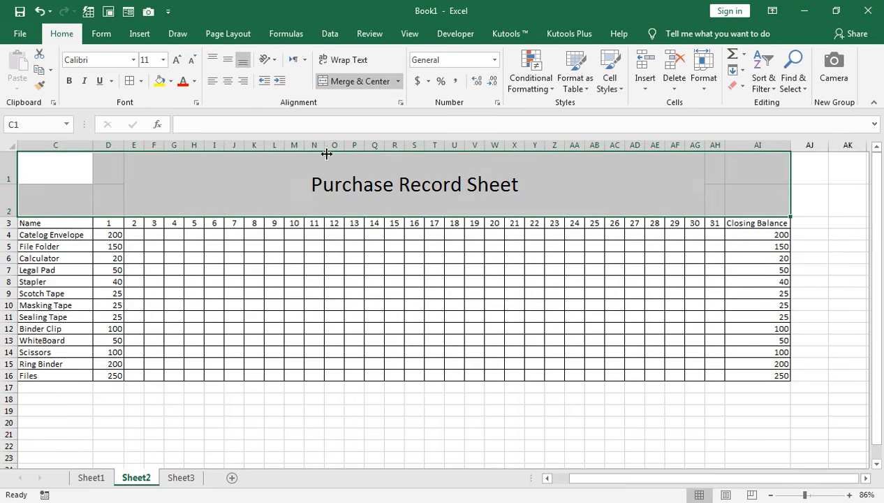
{"action": "left_click", "coordinate": [354, 83]}
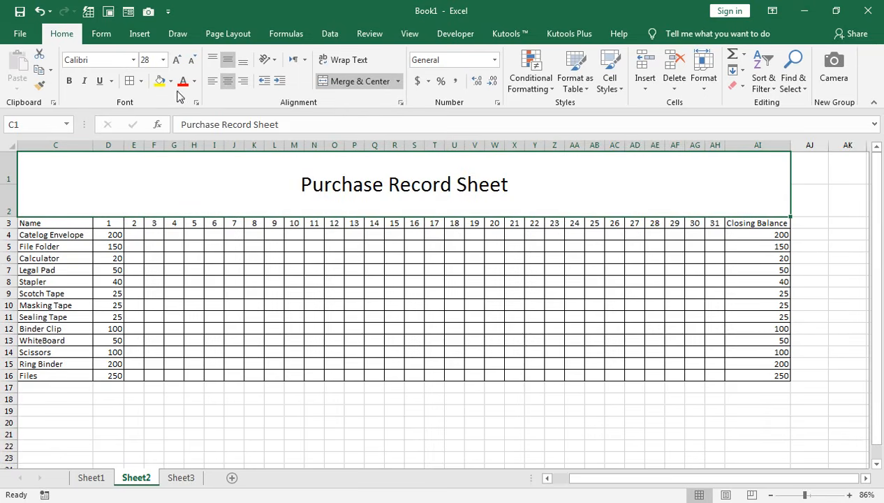
{"action": "left_click", "coordinate": [178, 61]}
{"action": "left_click", "coordinate": [178, 61]}
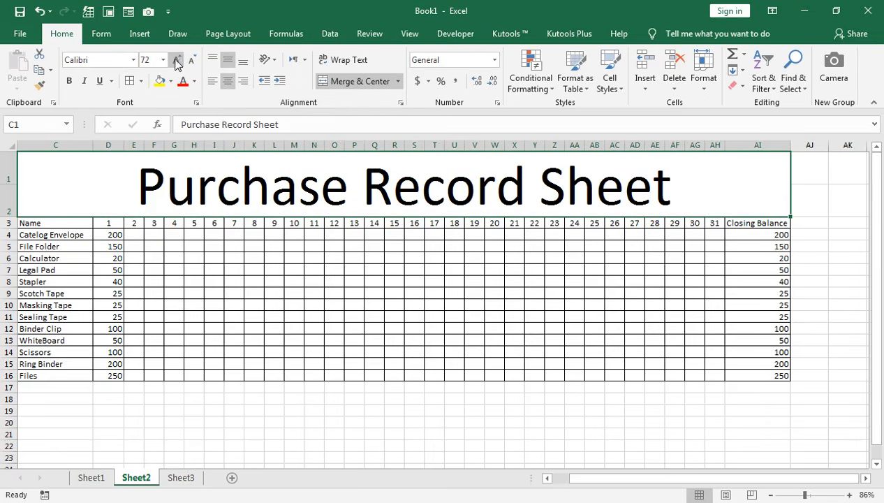
{"action": "left_click", "coordinate": [69, 82]}
- Change the Sheet2 title to Purchase Record and Reorder
{"action": "double_click", "coordinate": [651, 203]}
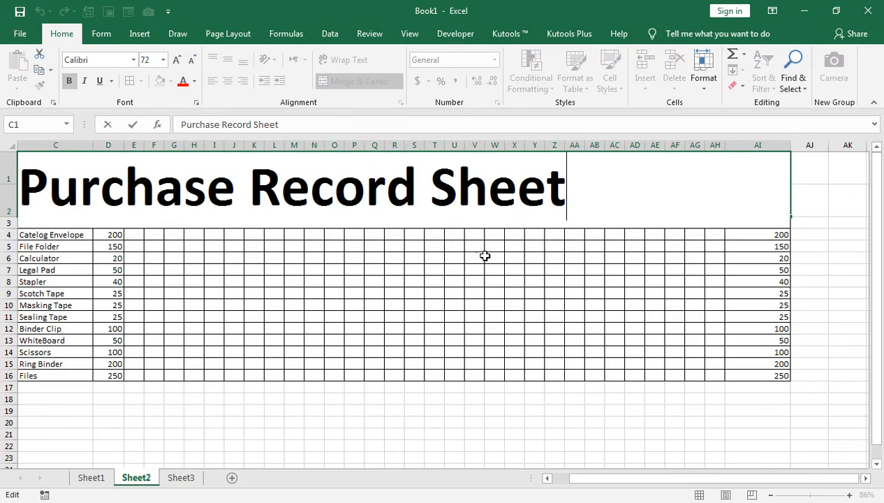
{"action": "left_click", "coordinate": [424, 206]}
{"action": "type", "text": "and "}
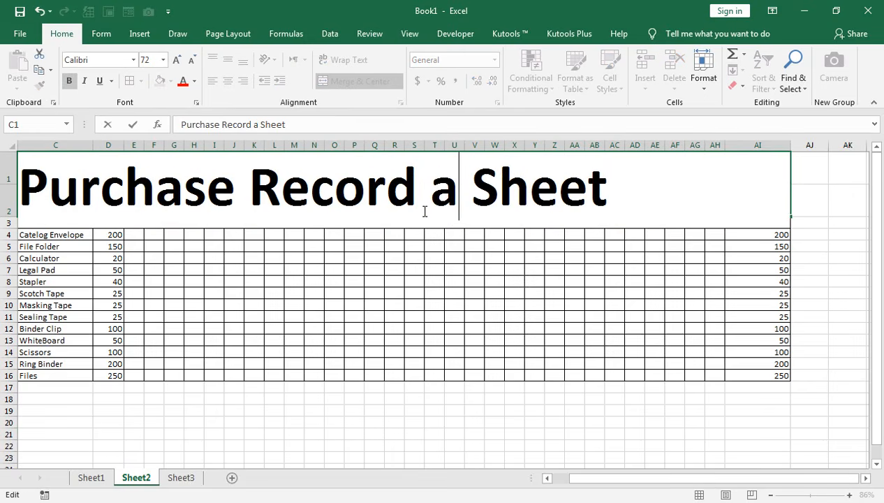
{"action": "type", "text": "Re"}
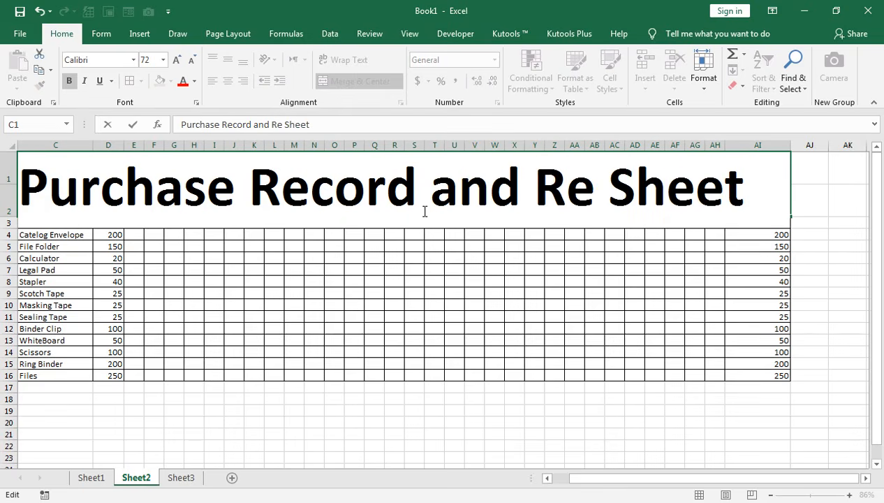
{"action": "type", "text": "order"}
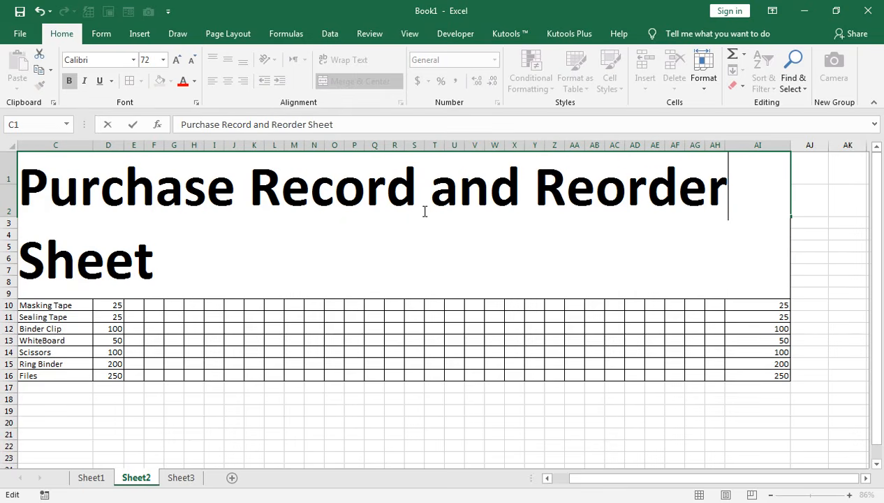
{"action": "left_click", "coordinate": [232, 260]}
{"action": "key", "text": "BackSpace"}
{"action": "key", "text": "BackSpace"}
{"action": "key", "text": "BackSpace"}
{"action": "key", "text": "BackSpace"}
{"action": "key", "text": "BackSpace"}
{"action": "key", "text": "BackSpace"}
{"action": "left_click_drag", "start_coordinate": [214, 316], "coordinate": [239, 294]}
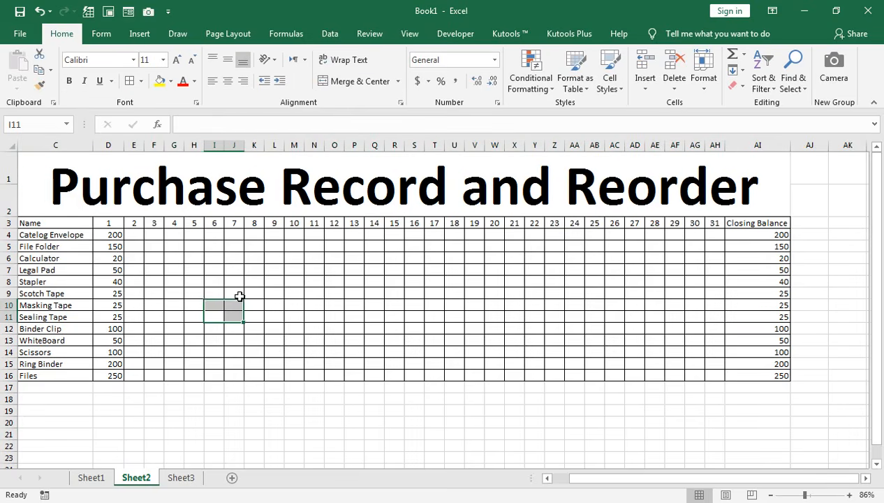
{"action": "left_click", "coordinate": [160, 269]}
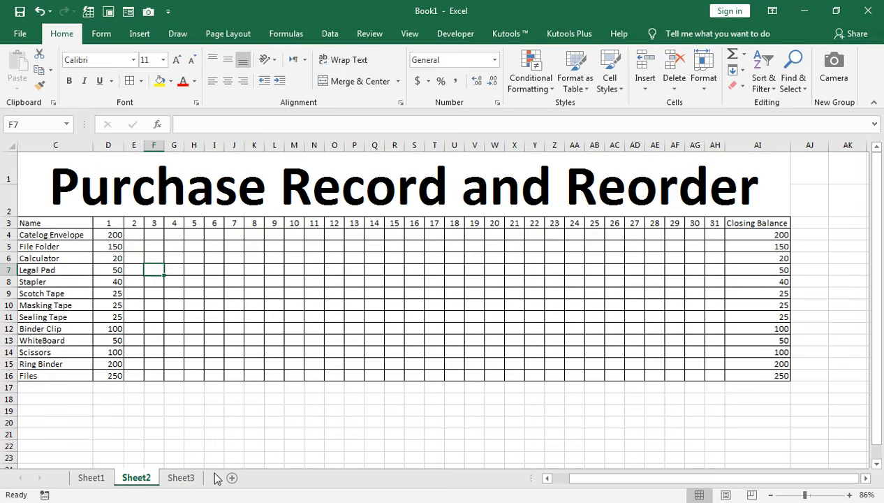
- Clear the Opening Stock values in D4:D16 on Sheet1
{"action": "left_click", "coordinate": [98, 478]}
{"action": "left_click", "coordinate": [181, 221]}
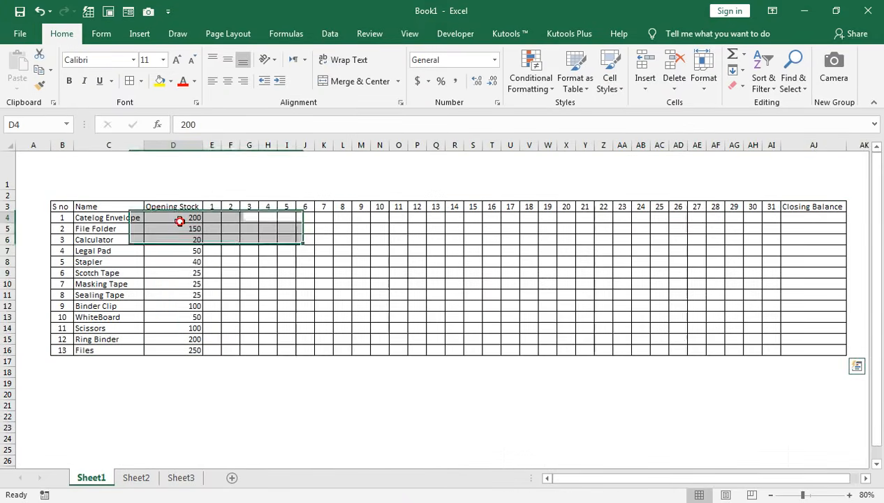
{"action": "key", "text": "ctrl+shift+Down"}
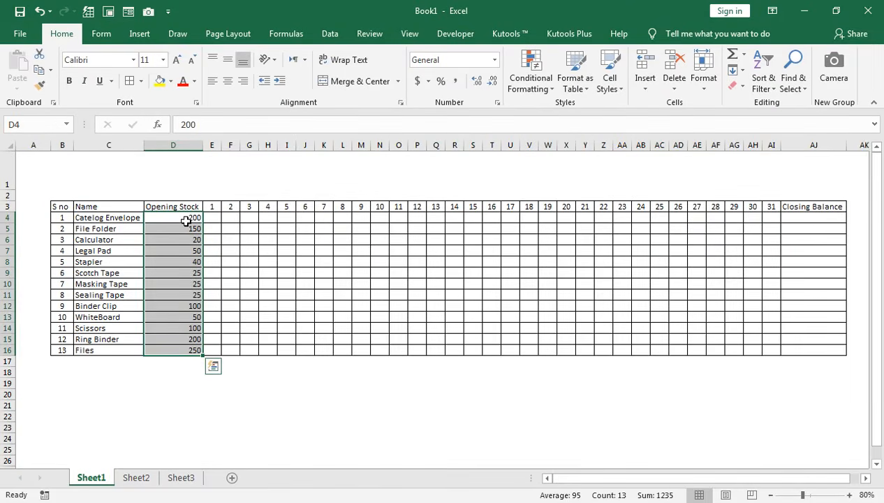
{"action": "key", "text": "Delete"}
{"action": "key", "text": "Up"}
{"action": "key", "text": "Down"}
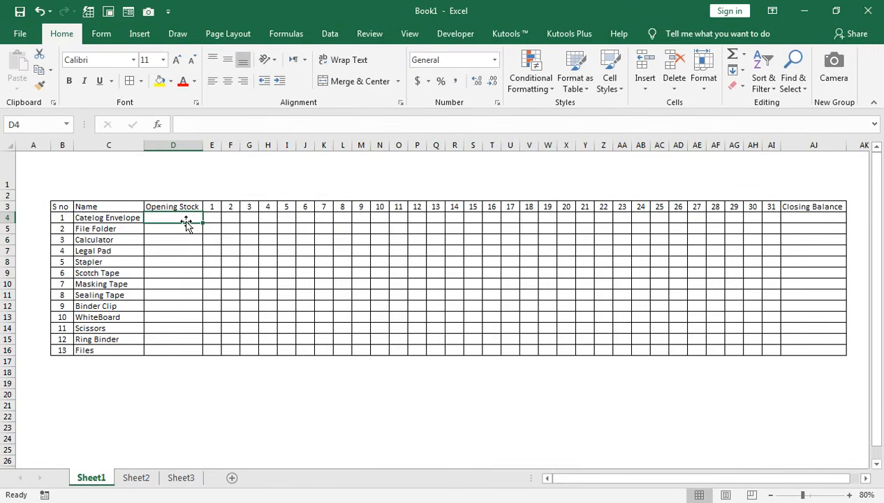
- Link Opening Stock cell D4 to the Sheet2 Closing Balance with =Sheet2!AI4 and fill it down to D16
{"action": "type", "text": "="}
{"action": "left_click", "coordinate": [137, 477]}
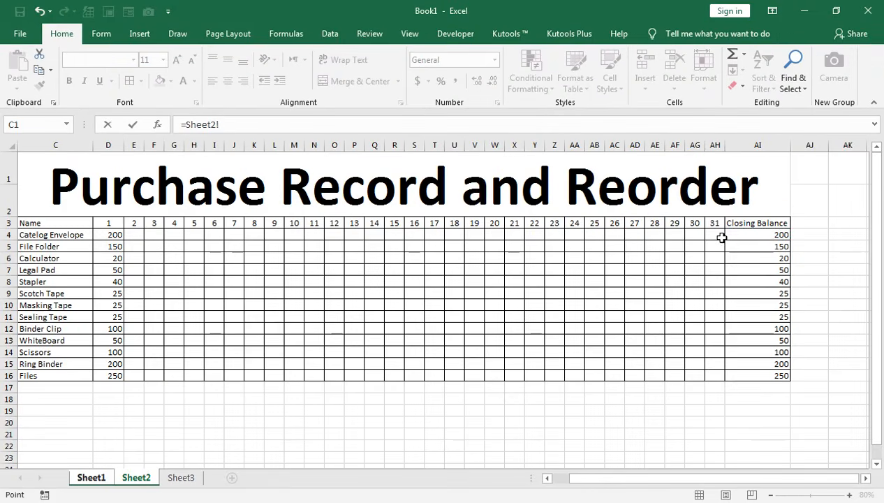
{"action": "left_click", "coordinate": [741, 237]}
{"action": "key", "text": "Return"}
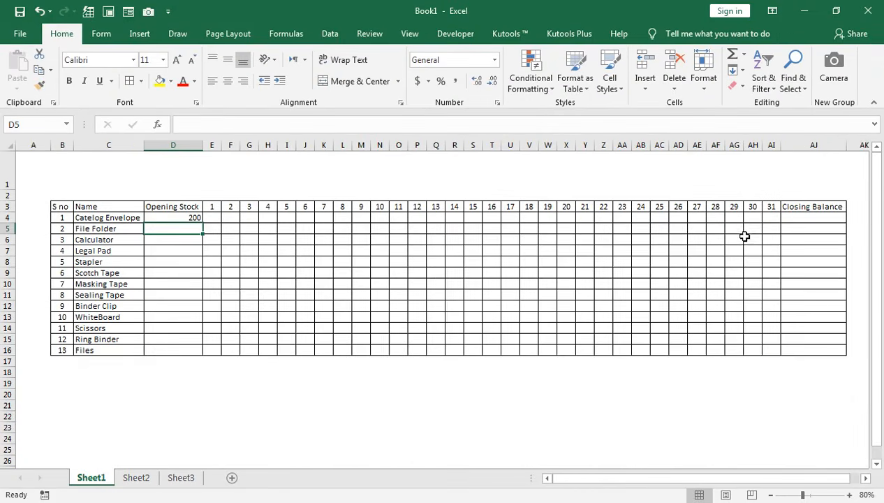
{"action": "left_click", "coordinate": [180, 215]}
{"action": "left_click_drag", "start_coordinate": [201, 222], "coordinate": [200, 351]}
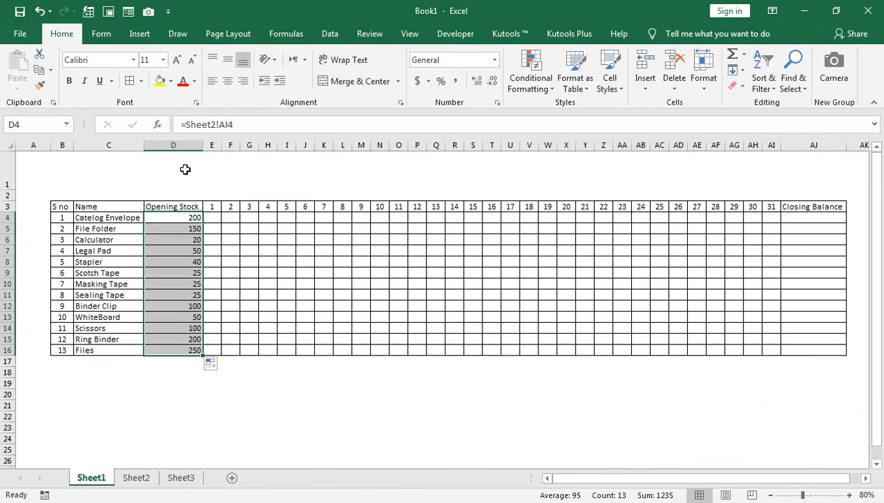
- Merge and center B1:AJ1 above the Sheet1 table for a title
{"action": "left_click", "coordinate": [77, 161]}
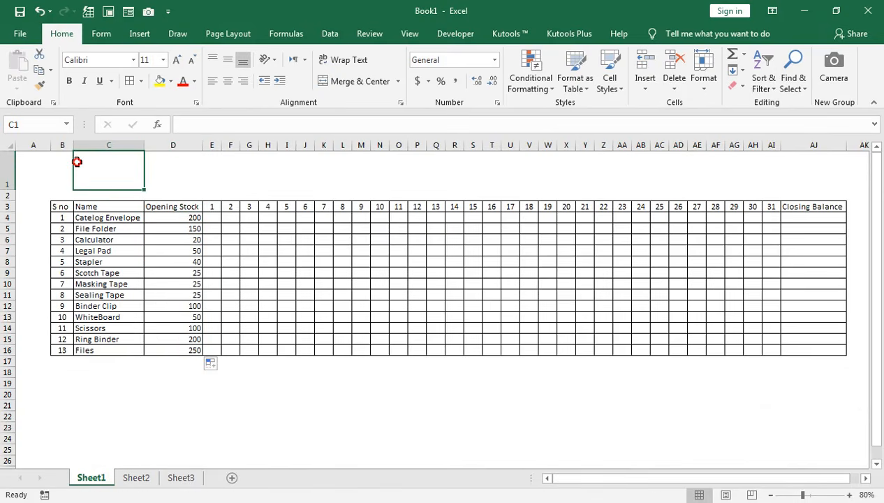
{"action": "left_click_drag", "start_coordinate": [65, 155], "coordinate": [815, 173]}
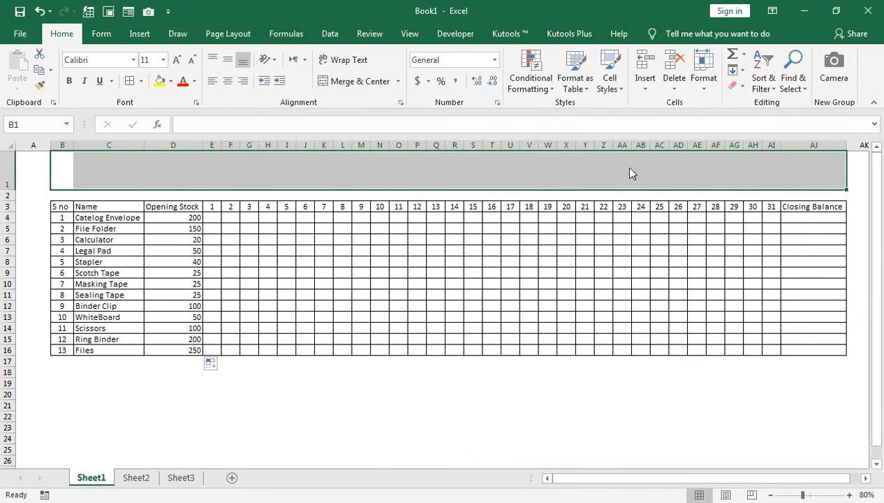
{"action": "left_click", "coordinate": [390, 83]}
{"action": "type", "text": "mo"}
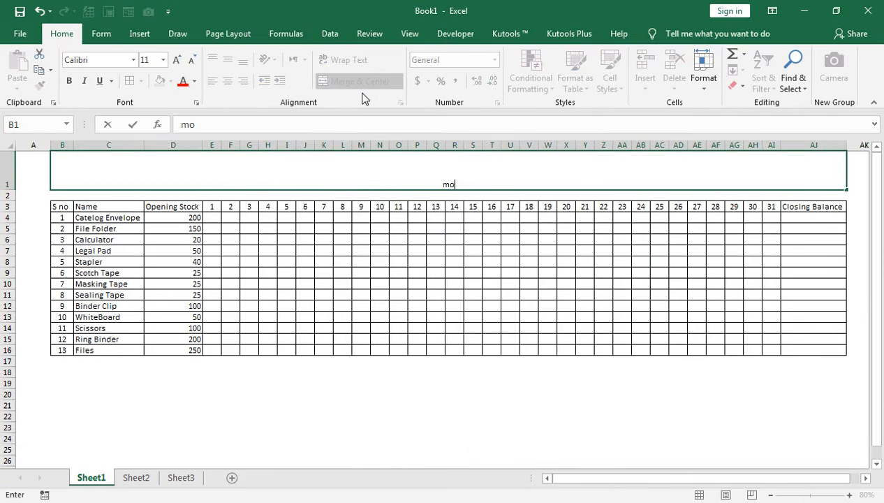
{"action": "type", "text": "nthly balance"}
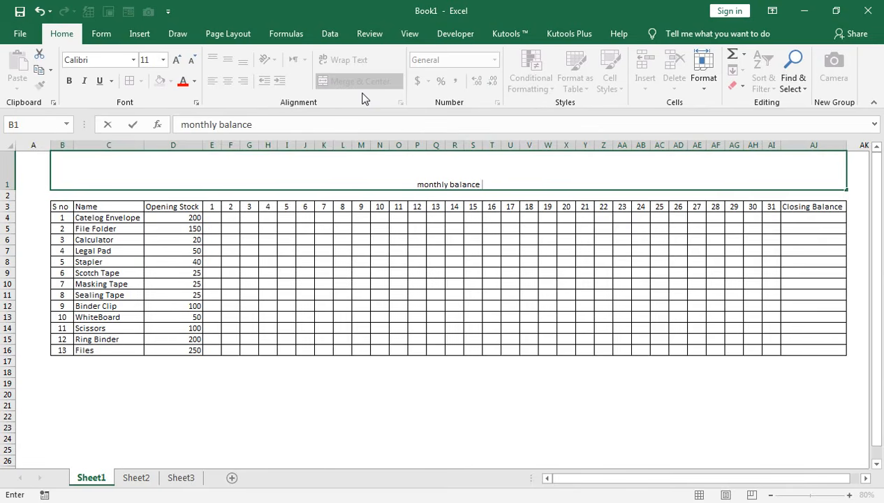
{"action": "key", "text": "BackSpace"}
{"action": "key", "text": "BackSpace"}
{"action": "key", "text": "BackSpace"}
{"action": "key", "text": "BackSpace"}
{"action": "key", "text": "BackSpace"}
{"action": "key", "text": "BackSpace"}
{"action": "key", "text": "BackSpace"}
{"action": "key", "text": "BackSpace"}
{"action": "key", "text": "BackSpace"}
{"action": "key", "text": "BackSpace"}
{"action": "key", "text": "BackSpace"}
{"action": "key", "text": "BackSpace"}
{"action": "key", "text": "BackSpace"}
{"action": "key", "text": "BackSpace"}
{"action": "key", "text": "BackSpace"}
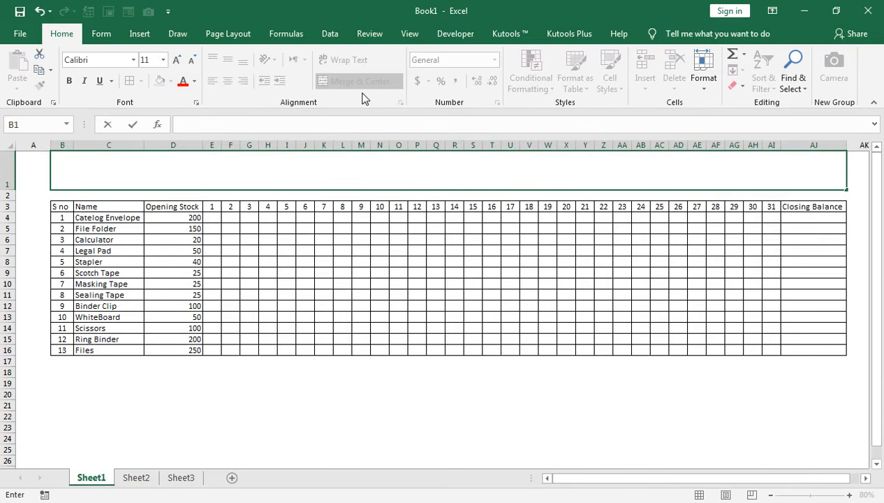
- Enter the title MONTHLY STOCK IN OUT AND BALANCE in the merged cell B1 on Sheet1
{"action": "type", "text": "MONTHLY"}
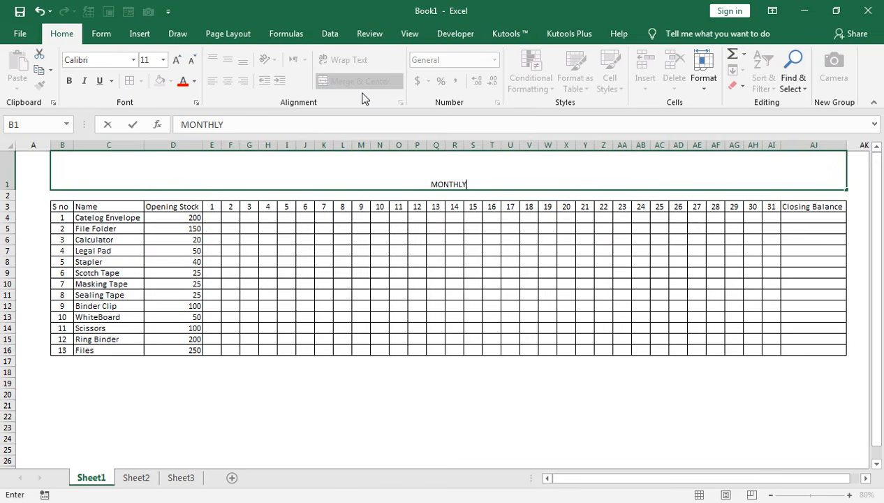
{"action": "type", "text": " STO"}
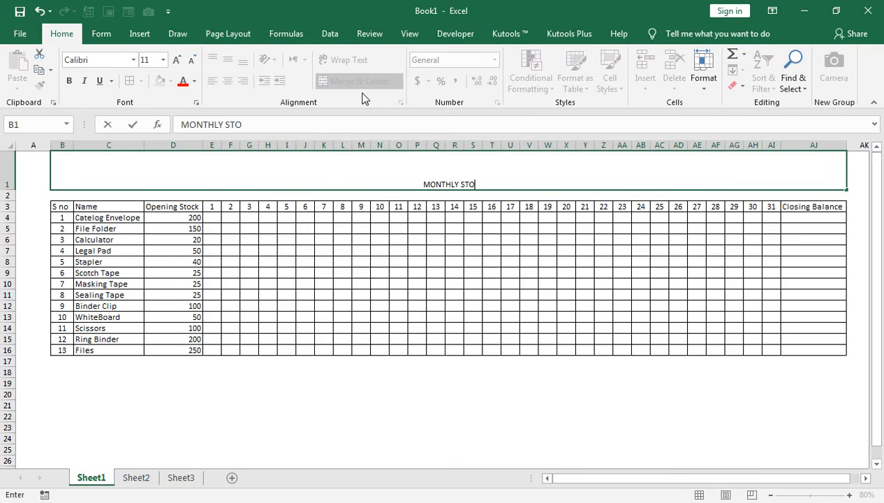
{"action": "type", "text": "CK IN OUT"}
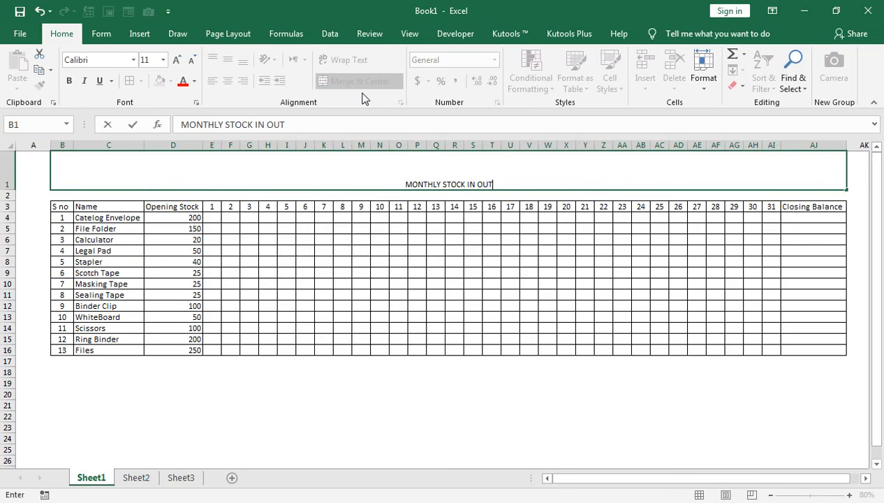
{"action": "type", "text": " AND BALANCE"}
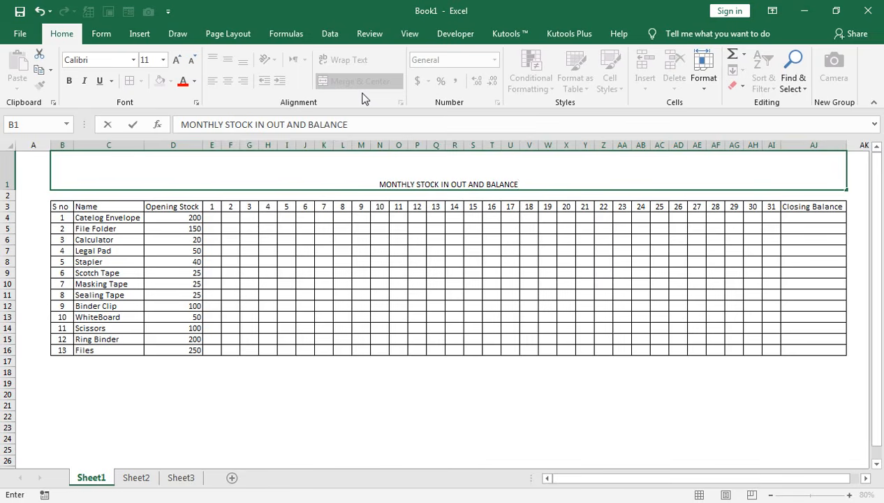
{"action": "key", "text": "F8"}
{"action": "left_click", "coordinate": [408, 228]}
{"action": "left_click", "coordinate": [395, 175]}
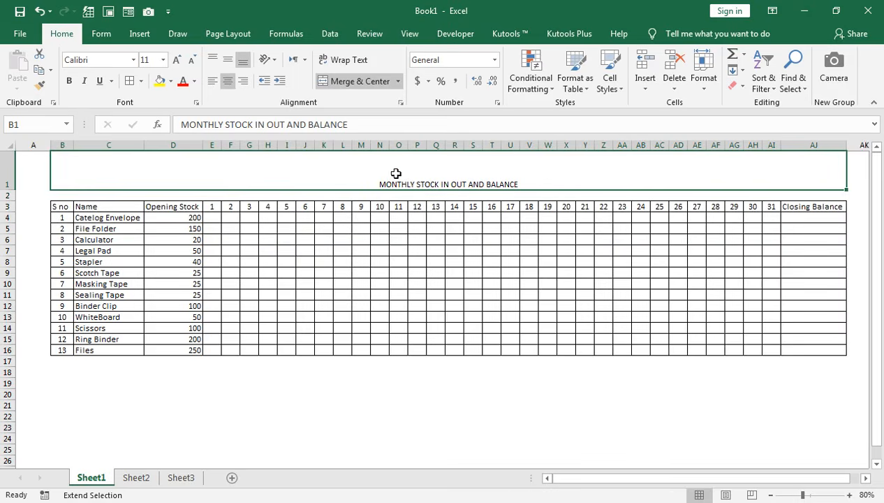
- Format the B1 title as bold, 48 pt and vertically centered
{"action": "left_click", "coordinate": [228, 61]}
{"action": "left_click", "coordinate": [176, 60]}
{"action": "left_click", "coordinate": [175, 61]}
{"action": "left_click", "coordinate": [175, 60]}
{"action": "left_click", "coordinate": [176, 61]}
{"action": "left_click", "coordinate": [175, 60]}
{"action": "left_click", "coordinate": [175, 61]}
{"action": "left_click", "coordinate": [175, 61]}
{"action": "left_click", "coordinate": [175, 61]}
{"action": "left_click", "coordinate": [175, 61]}
{"action": "left_click", "coordinate": [175, 61]}
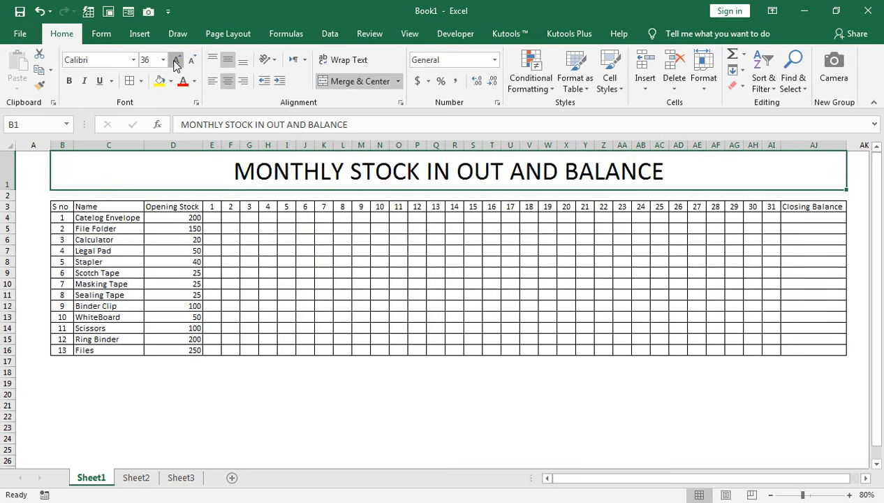
{"action": "left_click", "coordinate": [175, 60]}
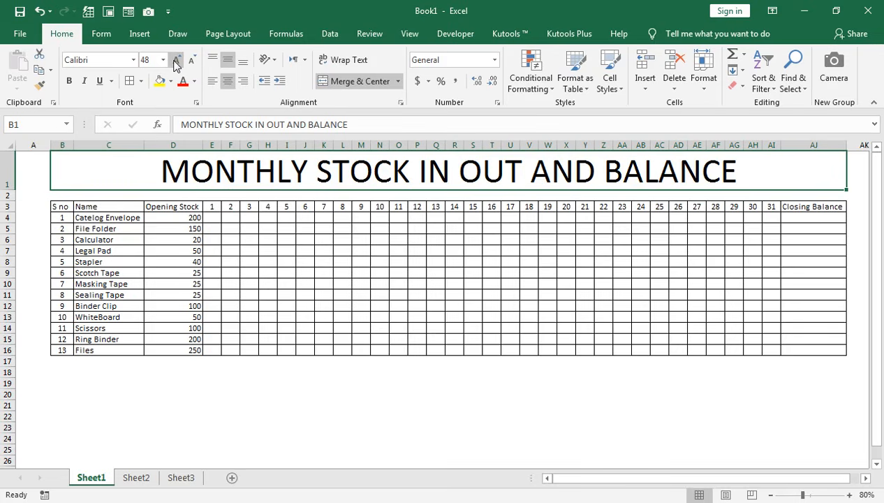
{"action": "left_click", "coordinate": [69, 81]}
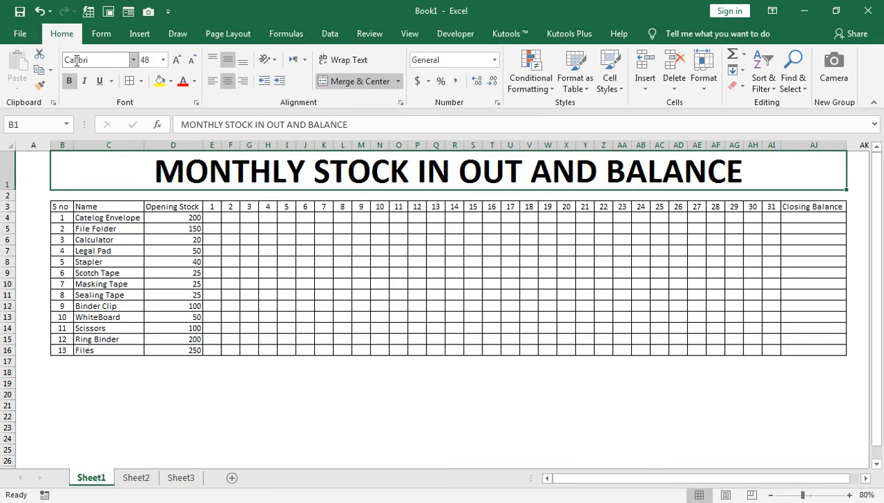
{"action": "left_click", "coordinate": [265, 271]}
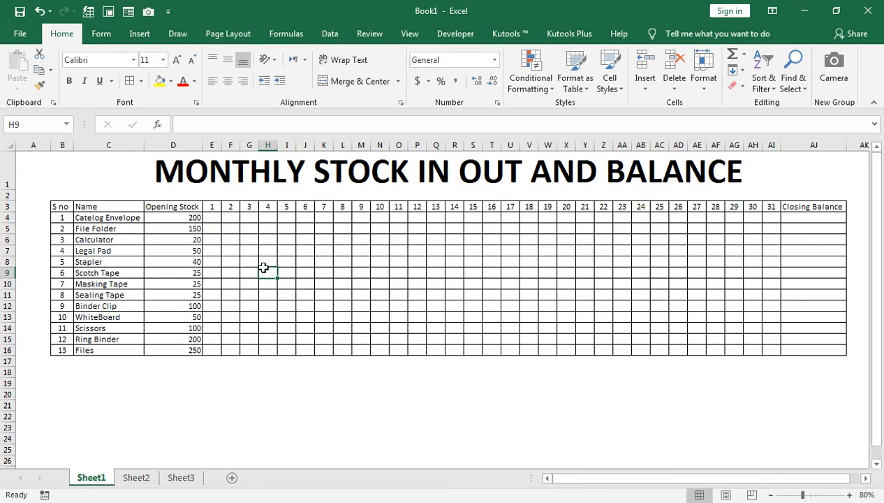
- Calculate the first item's Closing Balance in AJ4 with =D4-SUM(E4:AI4)
{"action": "left_click", "coordinate": [178, 225]}
{"action": "left_click", "coordinate": [191, 218]}
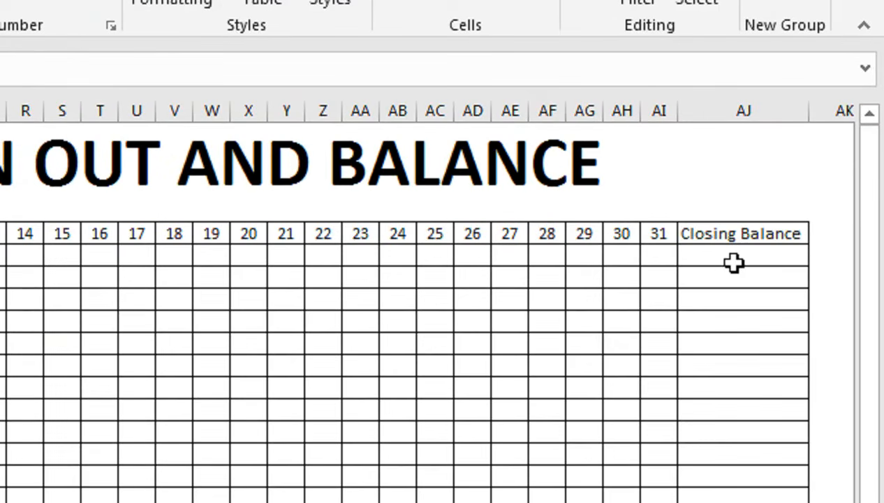
{"action": "left_click", "coordinate": [710, 264]}
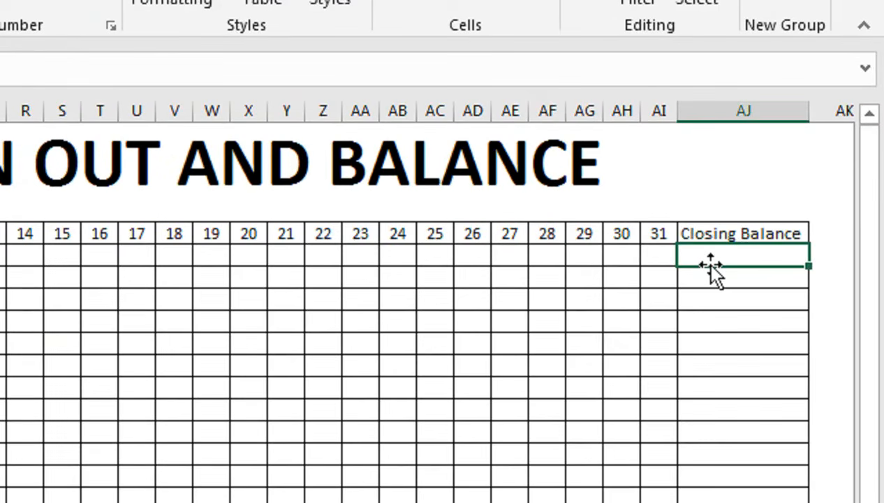
{"action": "type", "text": "="}
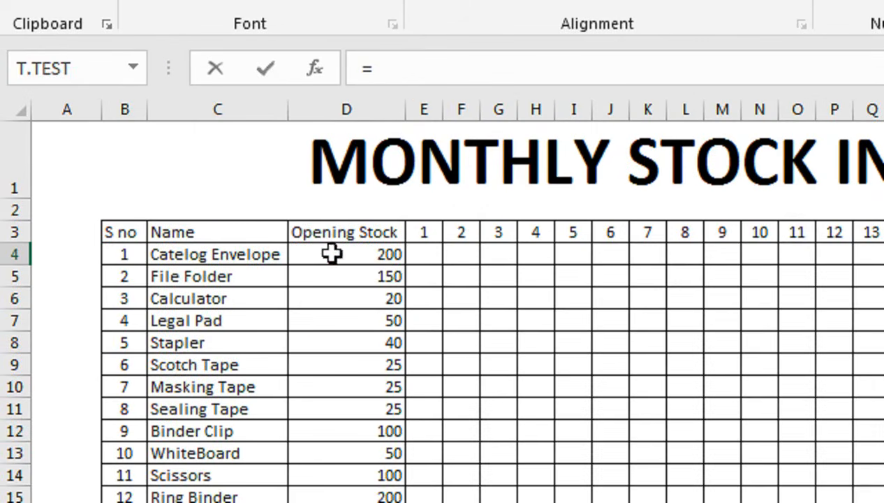
{"action": "left_click", "coordinate": [390, 276]}
{"action": "left_click", "coordinate": [370, 254]}
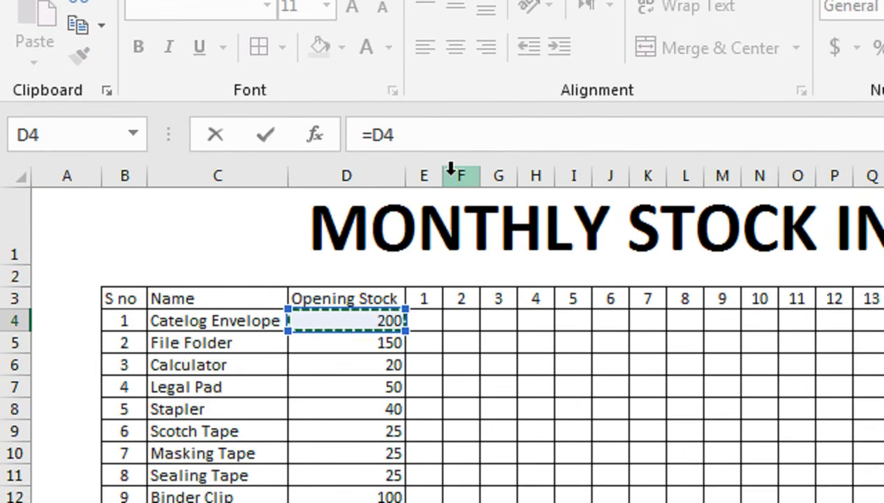
{"action": "type", "text": "-SUM("}
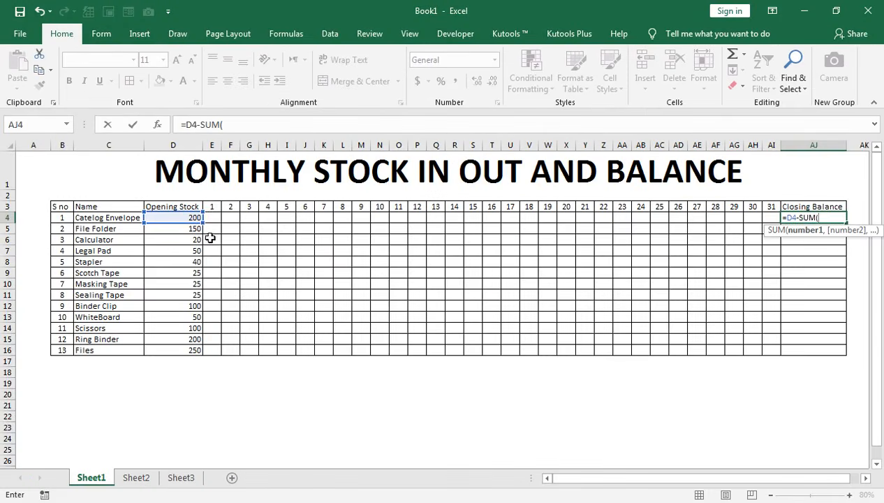
{"action": "left_click", "coordinate": [423, 320]}
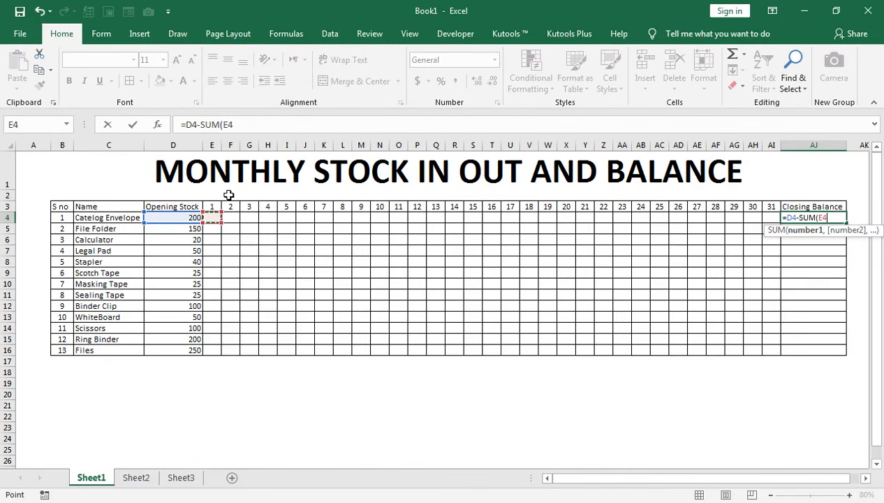
{"action": "left_click_drag", "start_coordinate": [212, 217], "coordinate": [249, 217]}
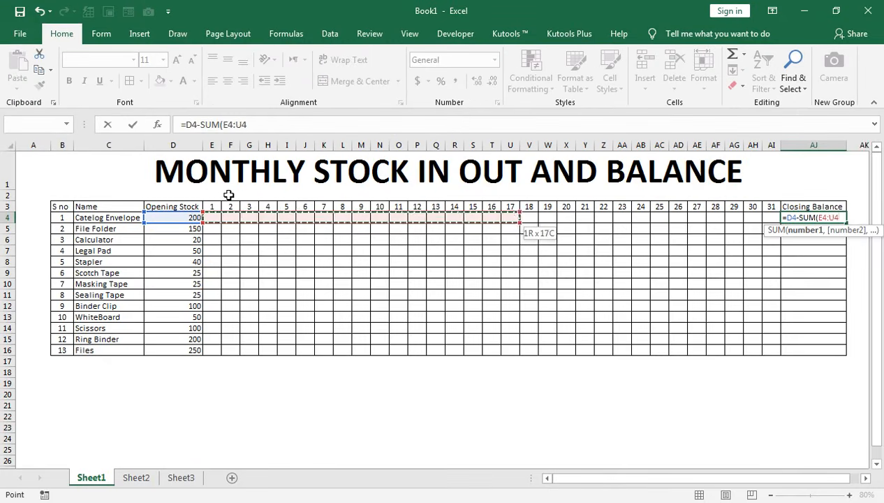
{"action": "left_click_drag", "start_coordinate": [570, 218], "coordinate": [772, 217]}
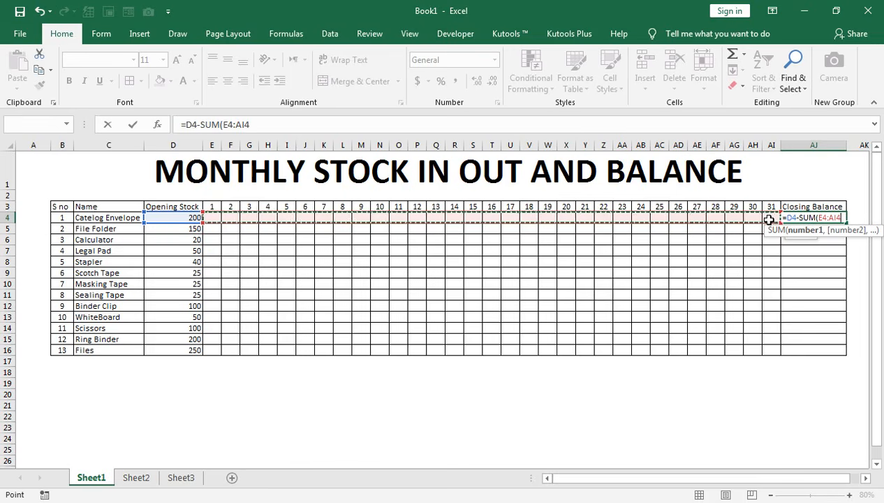
{"action": "type", "text": ")"}
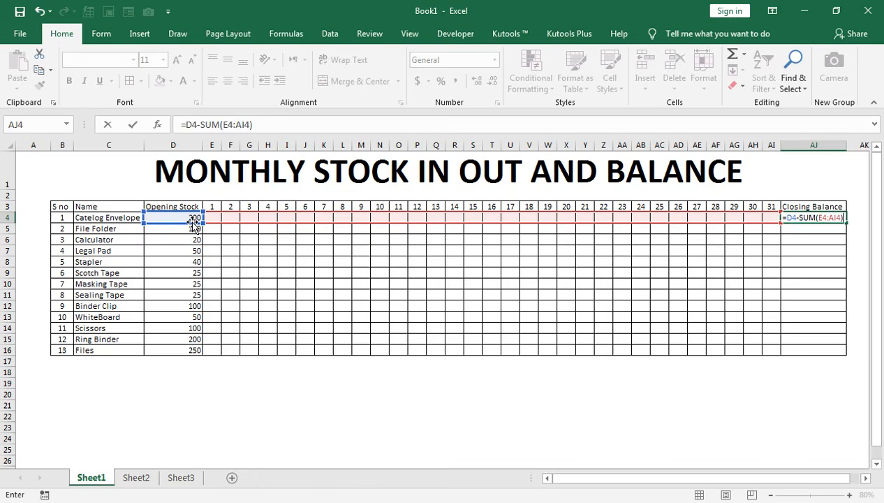
{"action": "key", "text": "Return"}
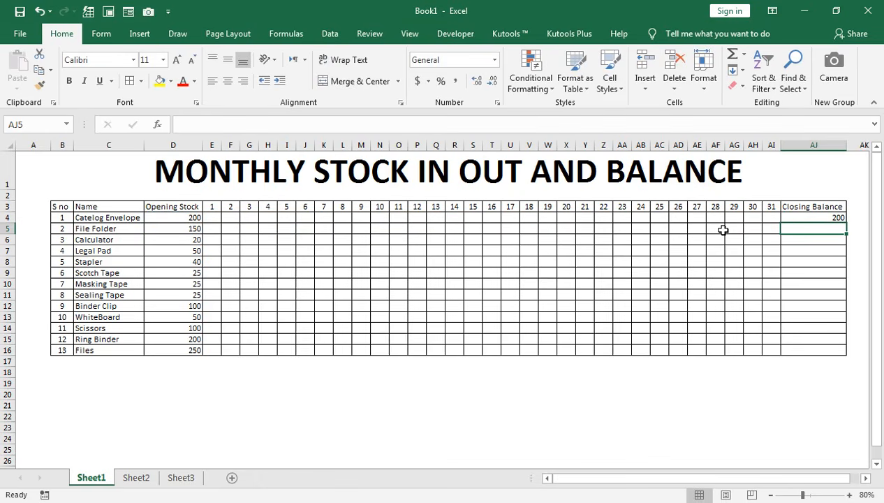
- Fill the Closing Balance formula from AJ4 down to AJ16
{"action": "type", "text": "0"}
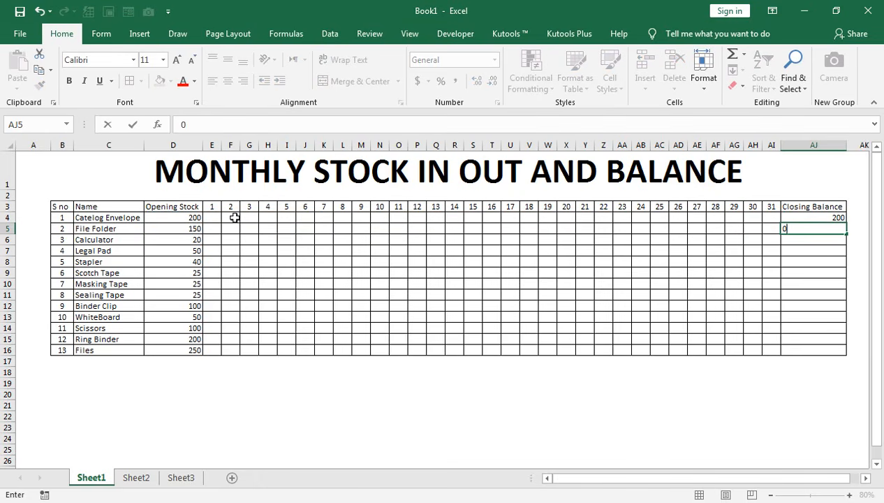
{"action": "key", "text": "ctrl+Return"}
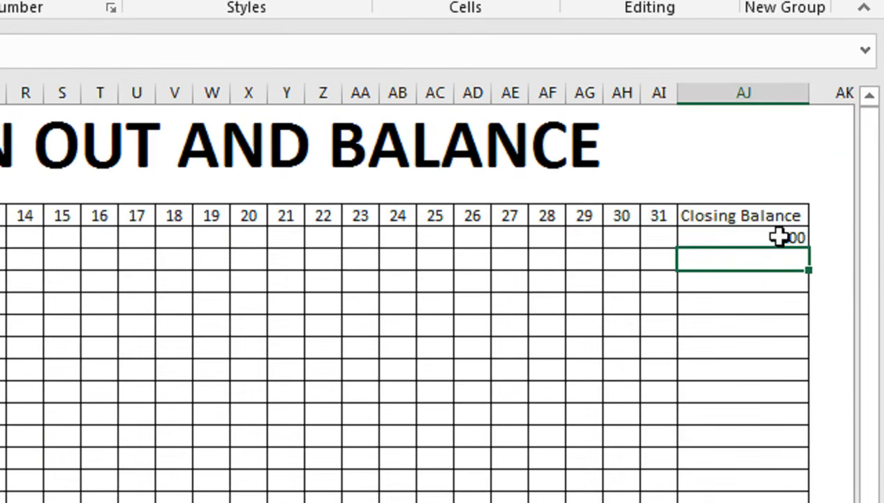
{"action": "left_click", "coordinate": [781, 238]}
{"action": "left_click_drag", "start_coordinate": [809, 249], "coordinate": [802, 502]}
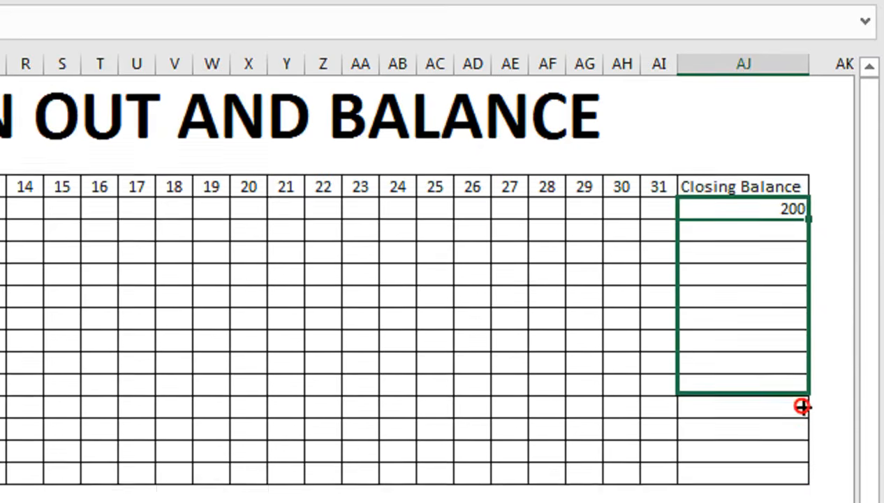
{"action": "left_click_drag", "start_coordinate": [802, 378], "coordinate": [802, 378]}
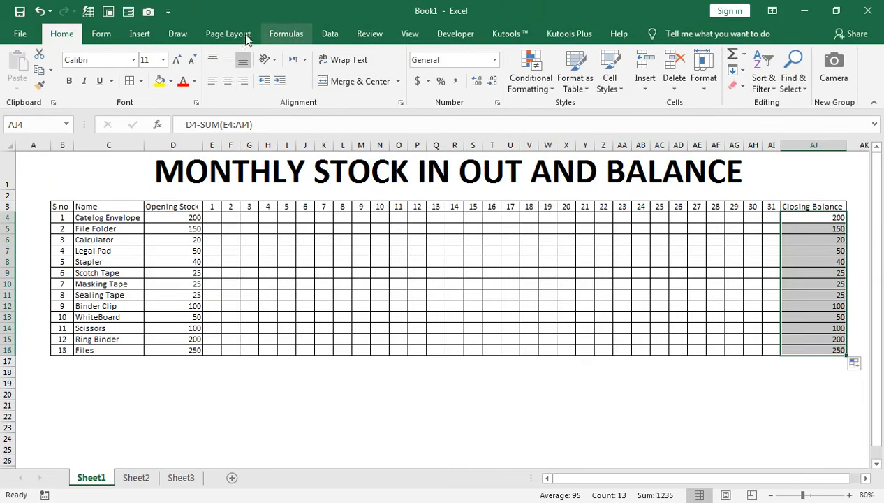
- Center and bold the Closing Balance values in AJ4:AJ16 and enlarge them to 14 pt
{"action": "left_click", "coordinate": [228, 81]}
{"action": "left_click", "coordinate": [72, 81]}
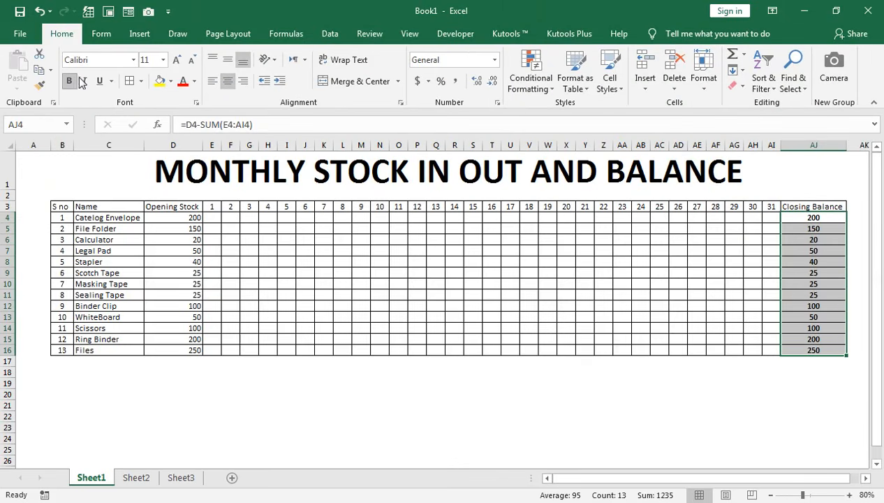
{"action": "left_click", "coordinate": [177, 60]}
{"action": "left_click", "coordinate": [177, 59]}
- Make the Opening Stock values in D4:D16 bold, 14 pt, and centered horizontally and vertically
{"action": "left_click_drag", "start_coordinate": [174, 222], "coordinate": [189, 386]}
{"action": "left_click", "coordinate": [69, 81]}
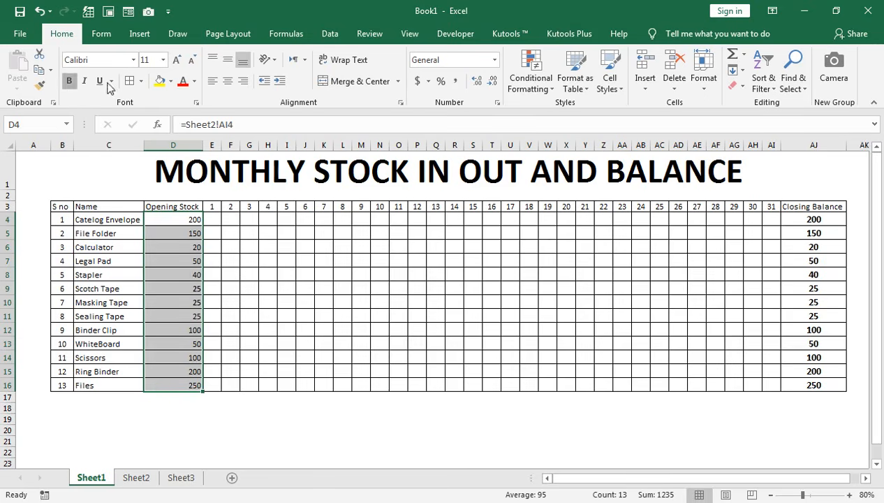
{"action": "left_click", "coordinate": [227, 82]}
{"action": "left_click", "coordinate": [227, 60]}
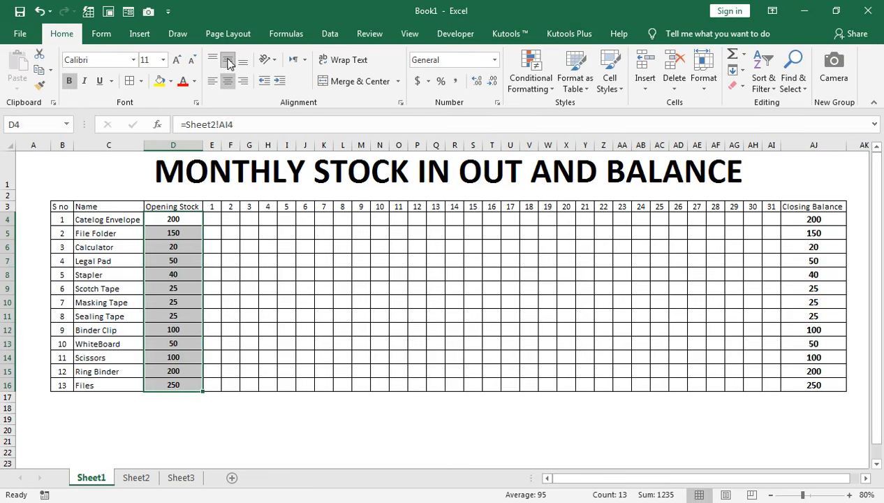
{"action": "left_click", "coordinate": [177, 60]}
{"action": "left_click", "coordinate": [176, 60]}
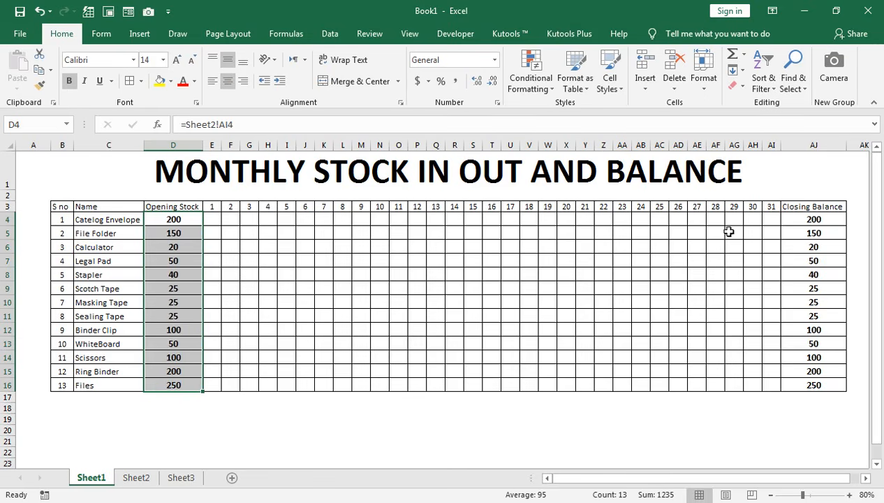
- Enter a quantity of 5 under both day 1 and day 2 in the Catelog Envelope row
{"action": "left_click", "coordinate": [771, 217]}
{"action": "left_click", "coordinate": [215, 220]}
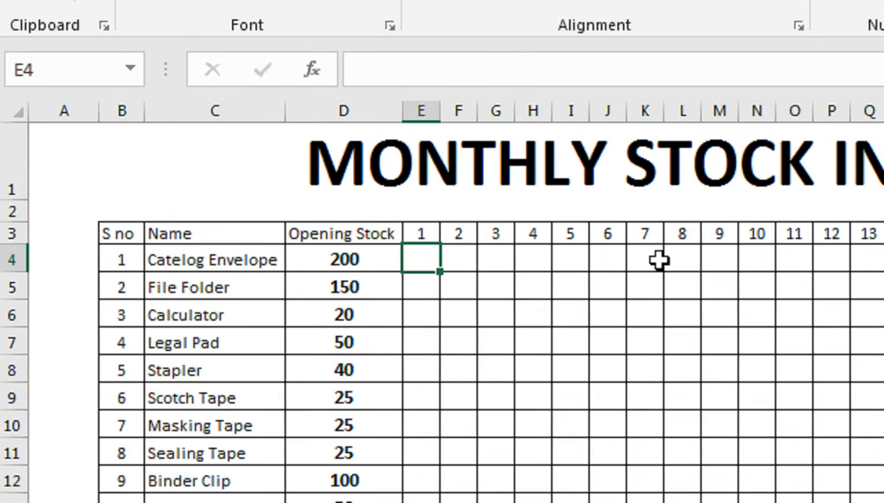
{"action": "key", "text": "Right"}
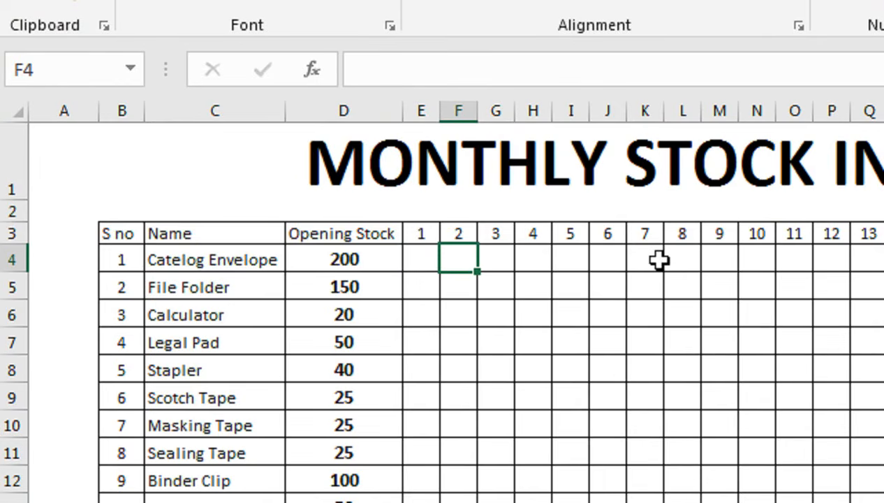
{"action": "type", "text": "5"}
{"action": "key", "text": "Left"}
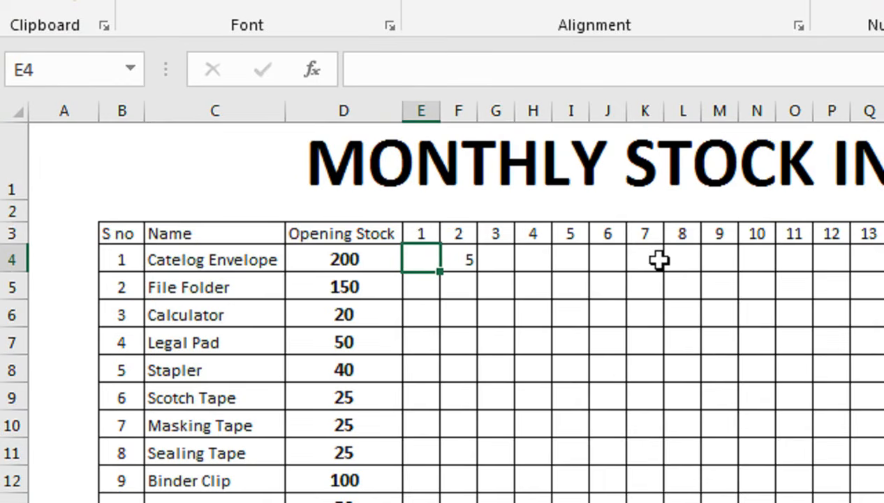
{"action": "type", "text": "5"}
{"action": "key", "text": "Right"}
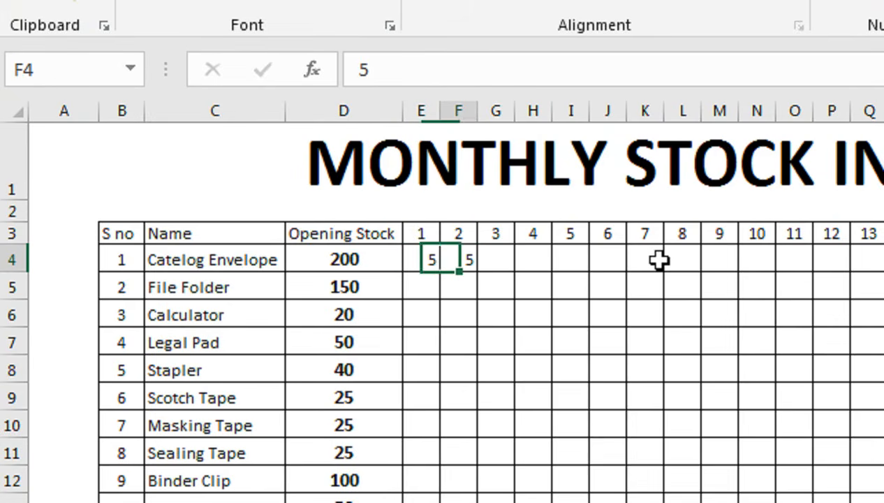
- Enter a quantity of 10 under day 7 in the Catelog Envelope row
{"action": "key", "text": "Right"}
{"action": "key", "text": "Right"}
{"action": "key", "text": "Right"}
{"action": "key", "text": "Right"}
{"action": "key", "text": "Right"}
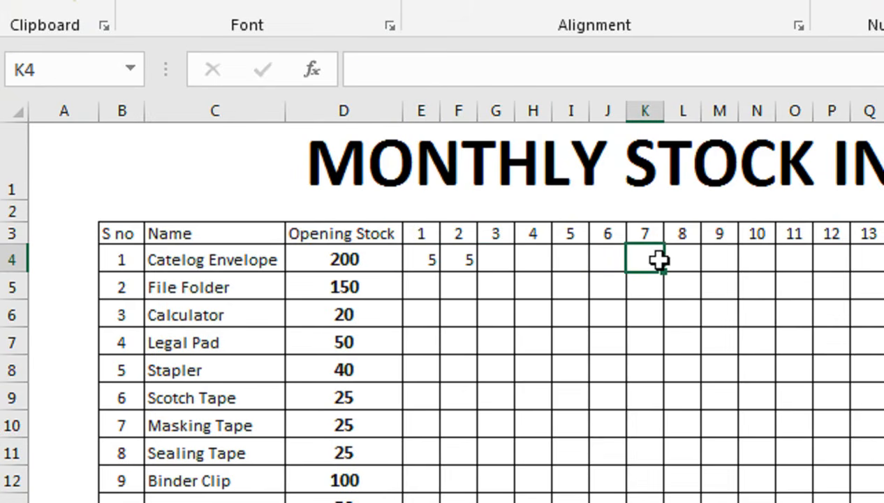
{"action": "type", "text": "10"}
{"action": "key", "text": "Return"}
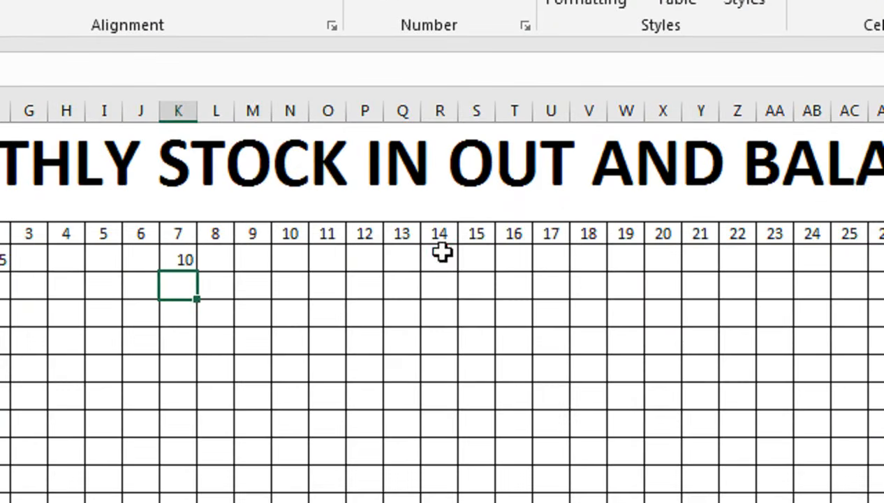
- Enter quantities of 100 under day 14 and 30 under day 17 in the Catelog Envelope row
{"action": "left_click", "coordinate": [31, 225]}
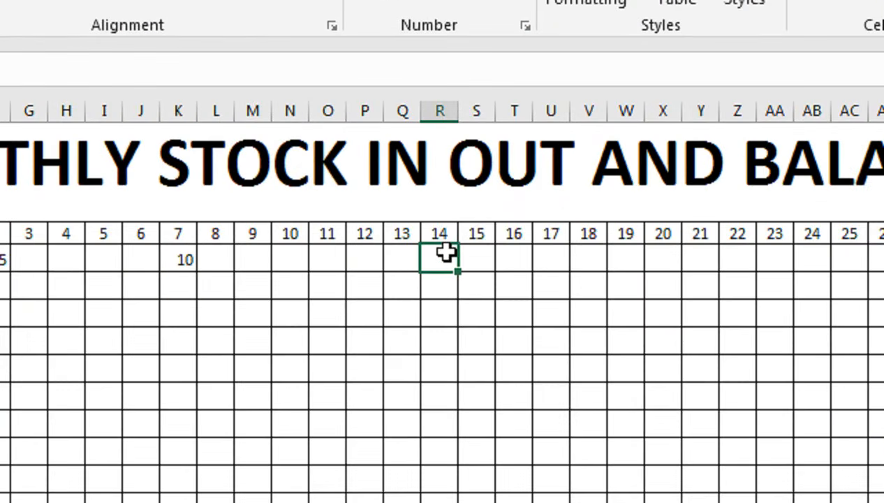
{"action": "type", "text": "100"}
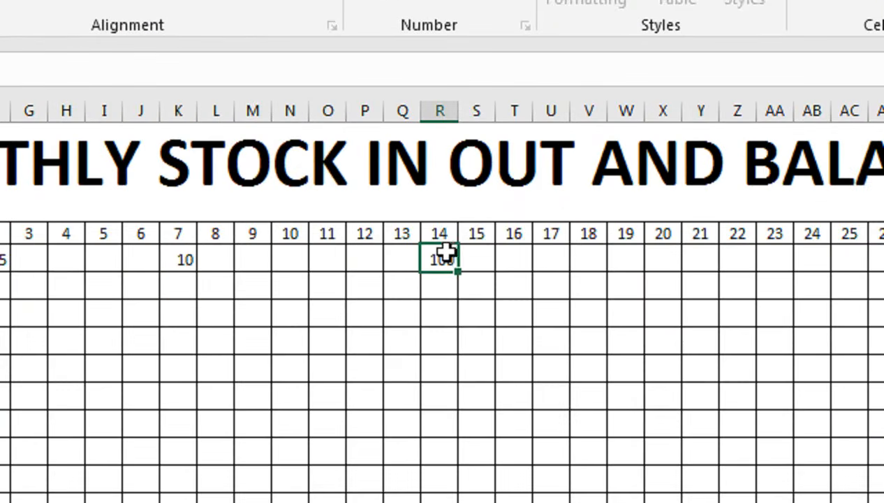
{"action": "key", "text": "Tab"}
{"action": "key", "text": "Tab"}
{"action": "key", "text": "Tab"}
{"action": "type", "text": "30"}
{"action": "key", "text": "Return"}
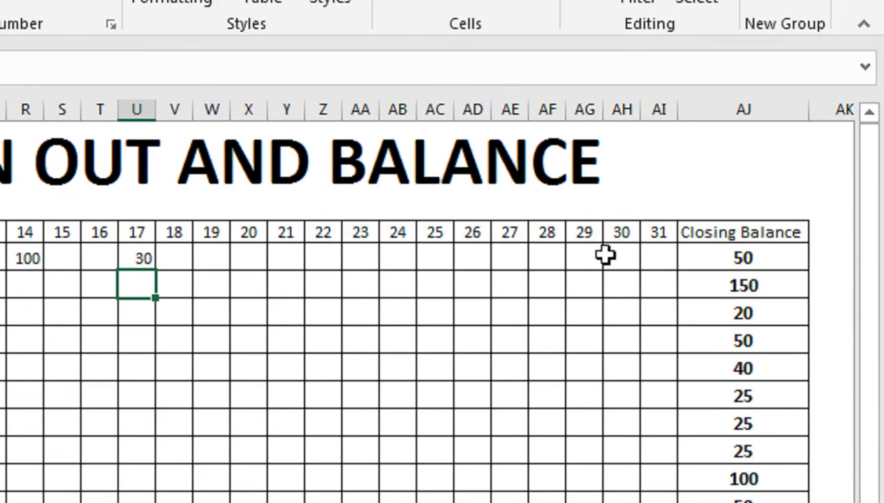
- Enter a quantity of 30 under day 24 in the Catelog Envelope row
{"action": "left_click", "coordinate": [401, 255]}
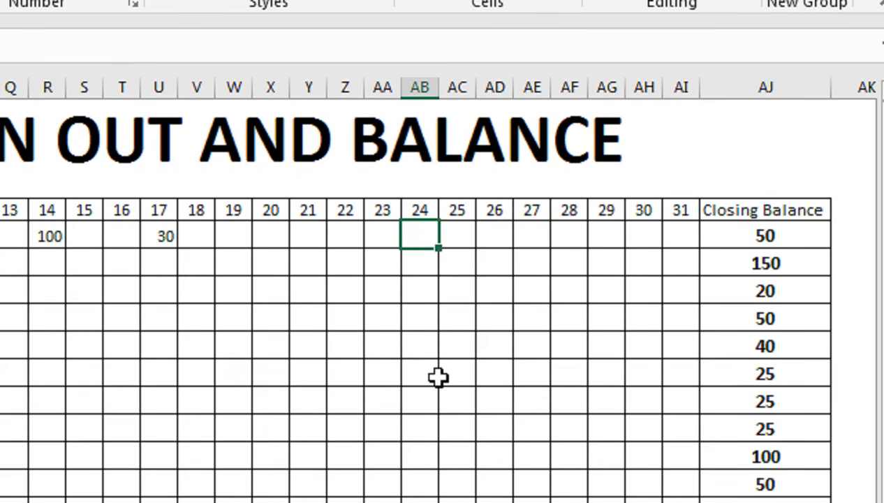
{"action": "type", "text": "30"}
{"action": "key", "text": "Return"}
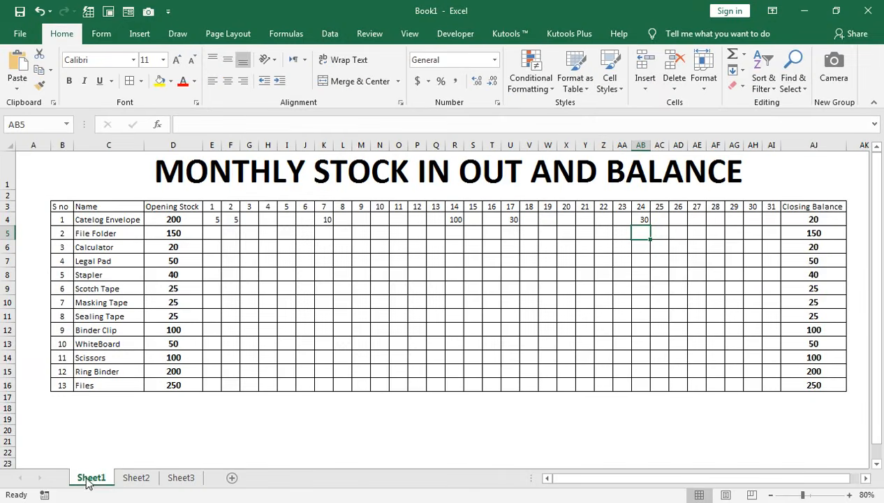
- Record a Catelog Envelope purchase of 200 under day 25 on Sheet2, and return to Sheet1 to check the linked stock
{"action": "left_click", "coordinate": [133, 477]}
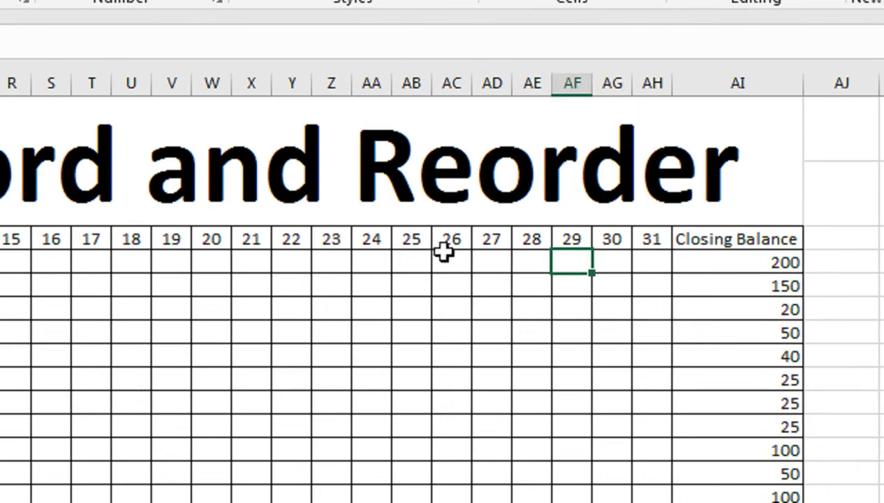
{"action": "left_click", "coordinate": [599, 235]}
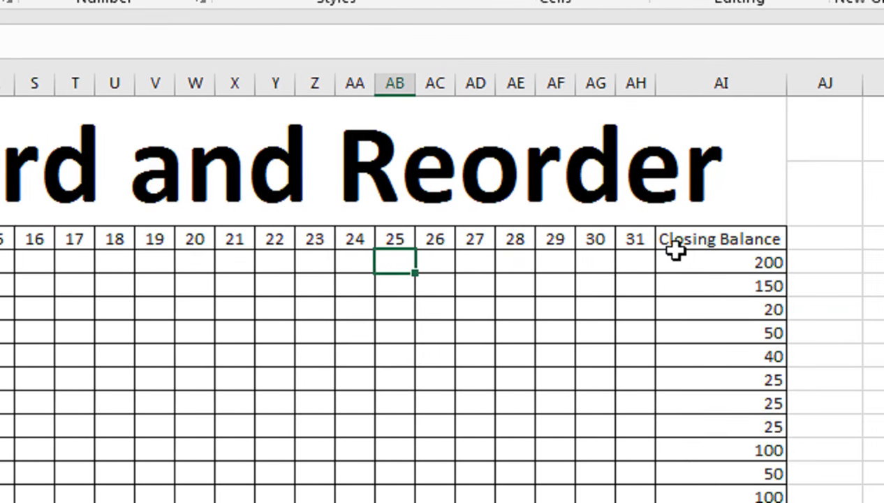
{"action": "type", "text": "200"}
{"action": "key", "text": "Return"}
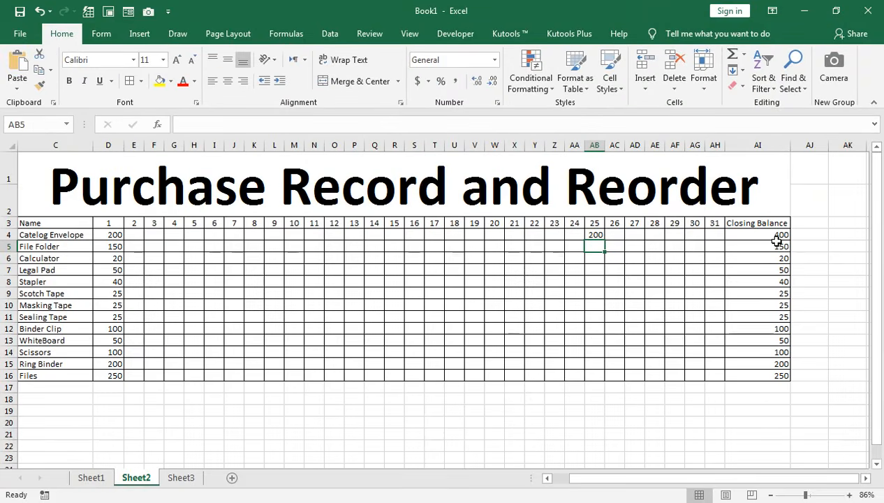
{"action": "left_click", "coordinate": [108, 479]}
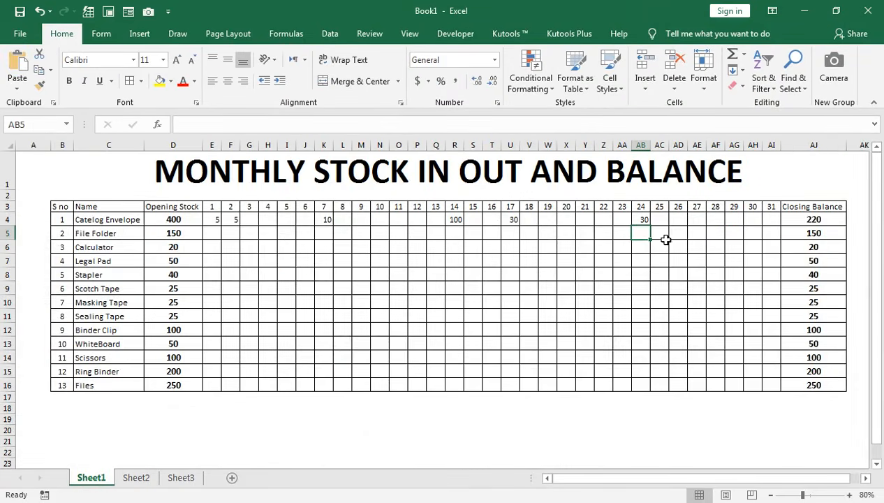